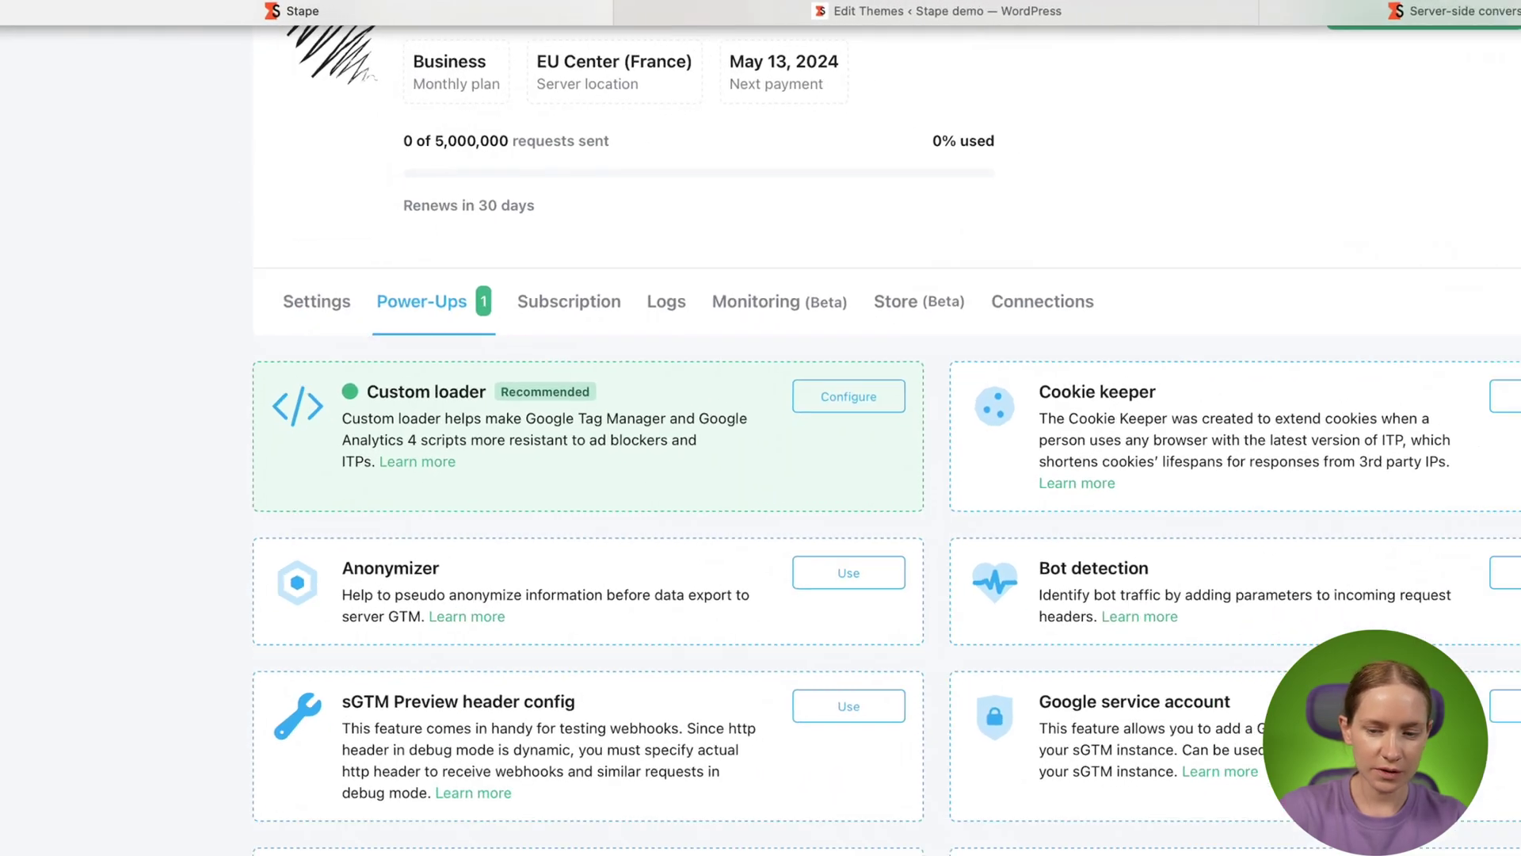
- Switch on the GEO Headers power-up for the server container and save the change
click(1225, 575)
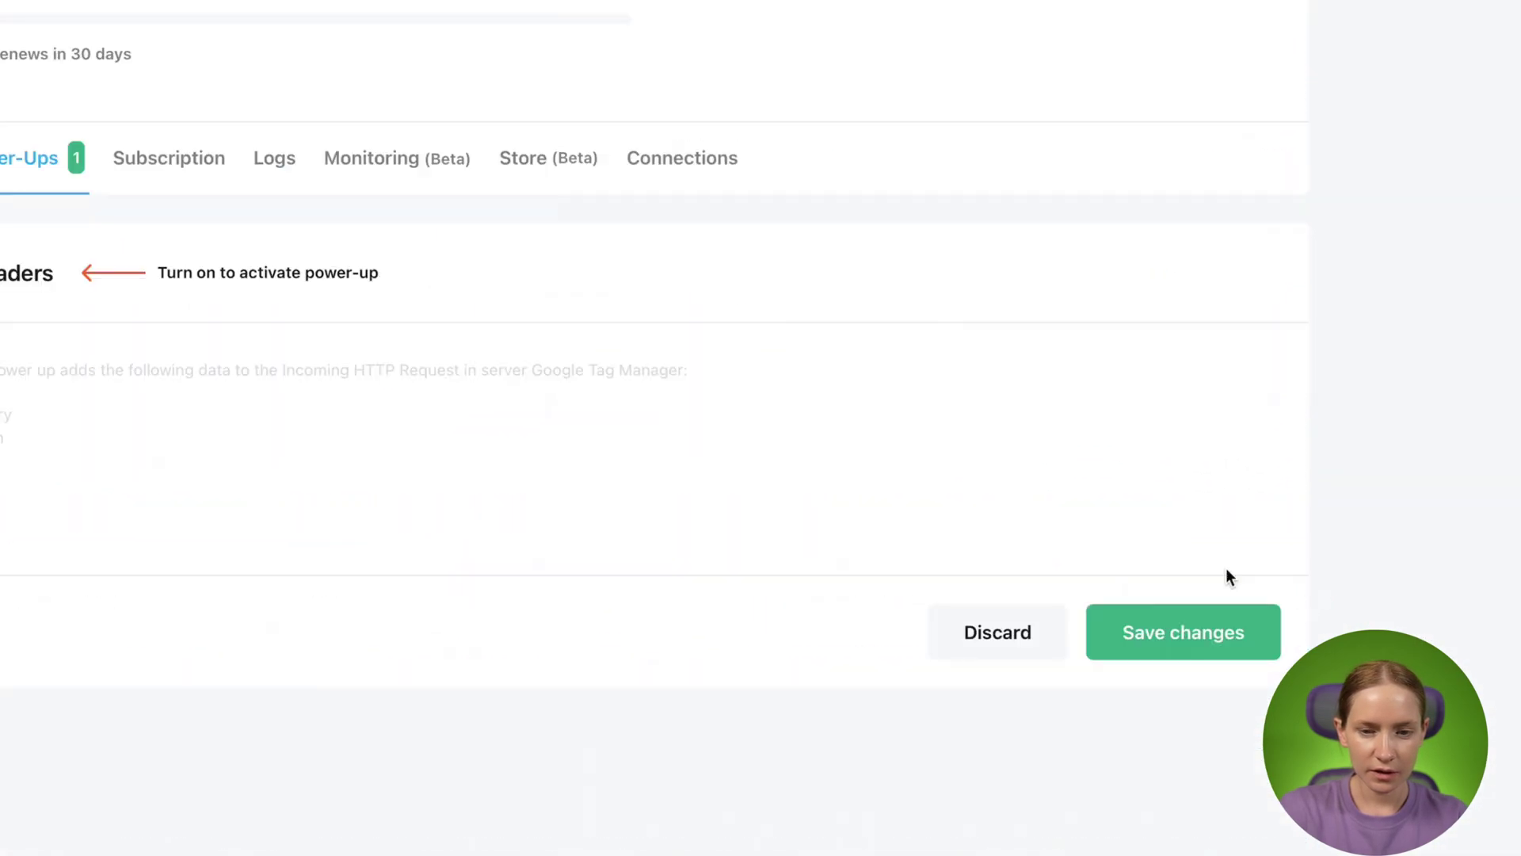
click(261, 499)
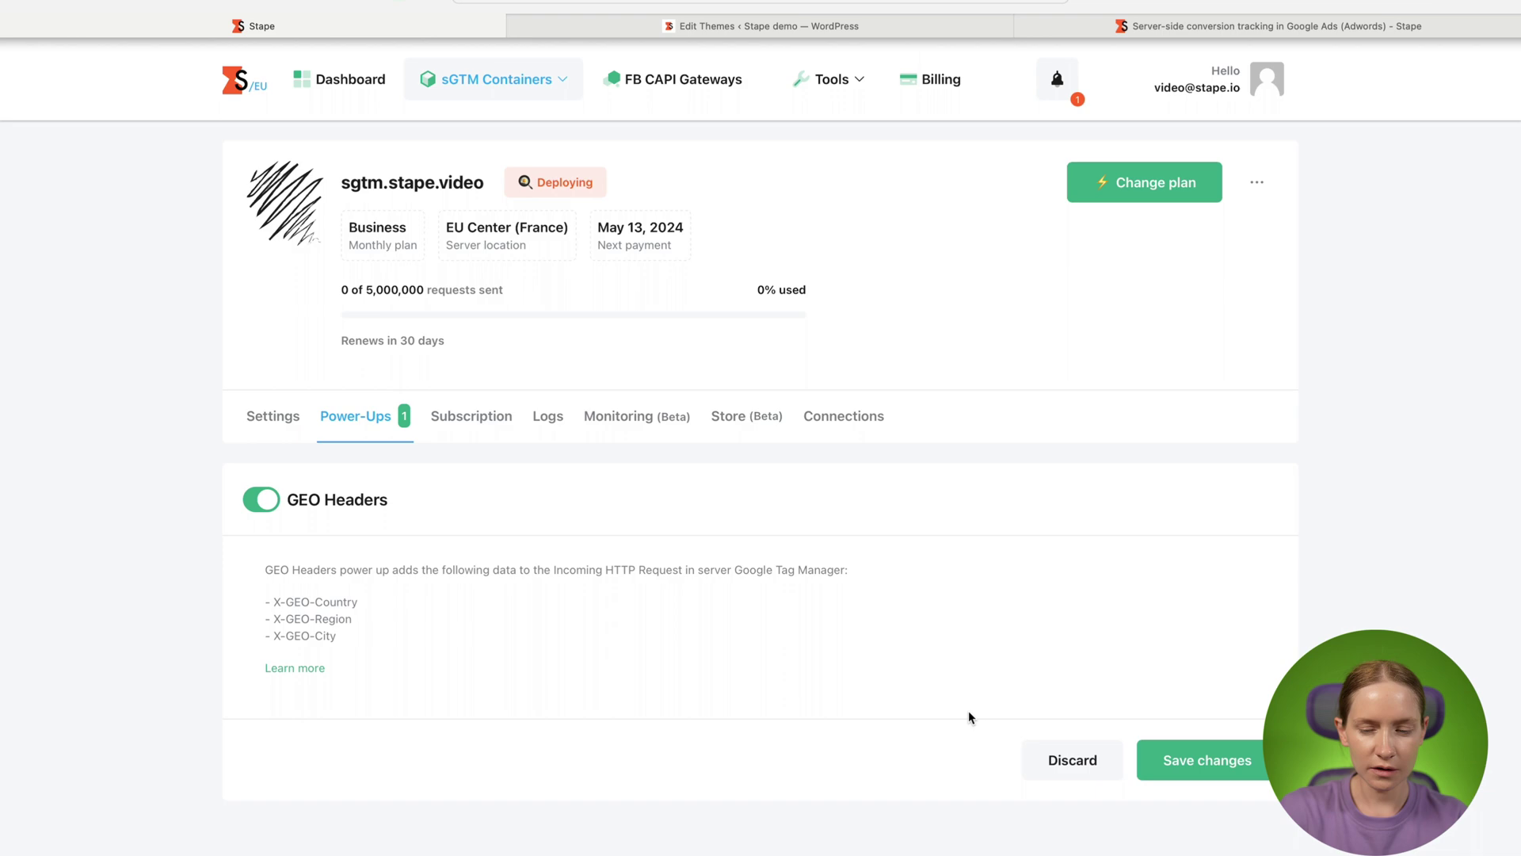
click(1206, 759)
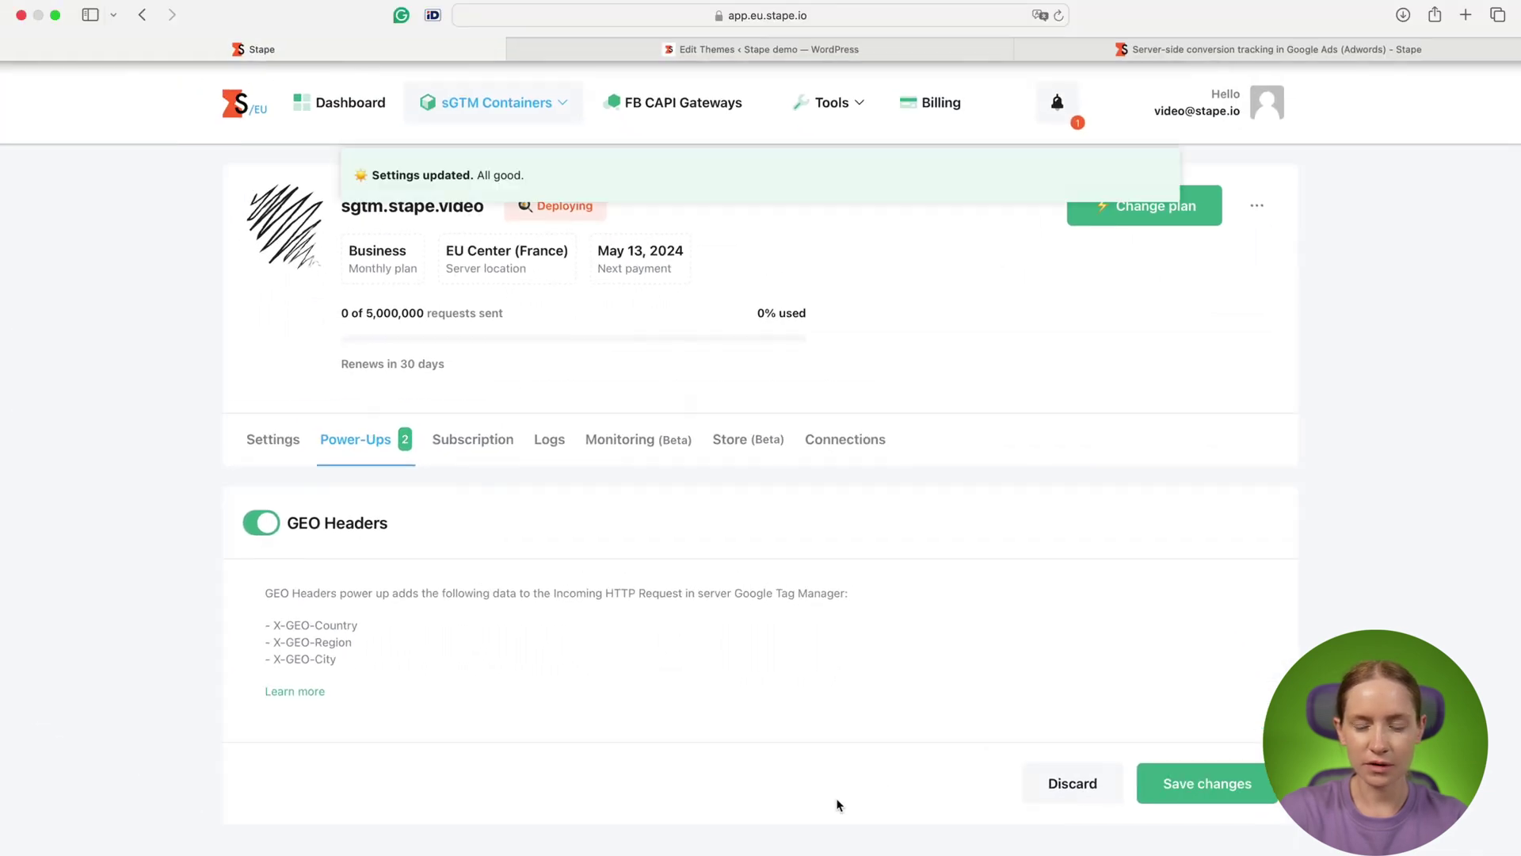
click(1040, 787)
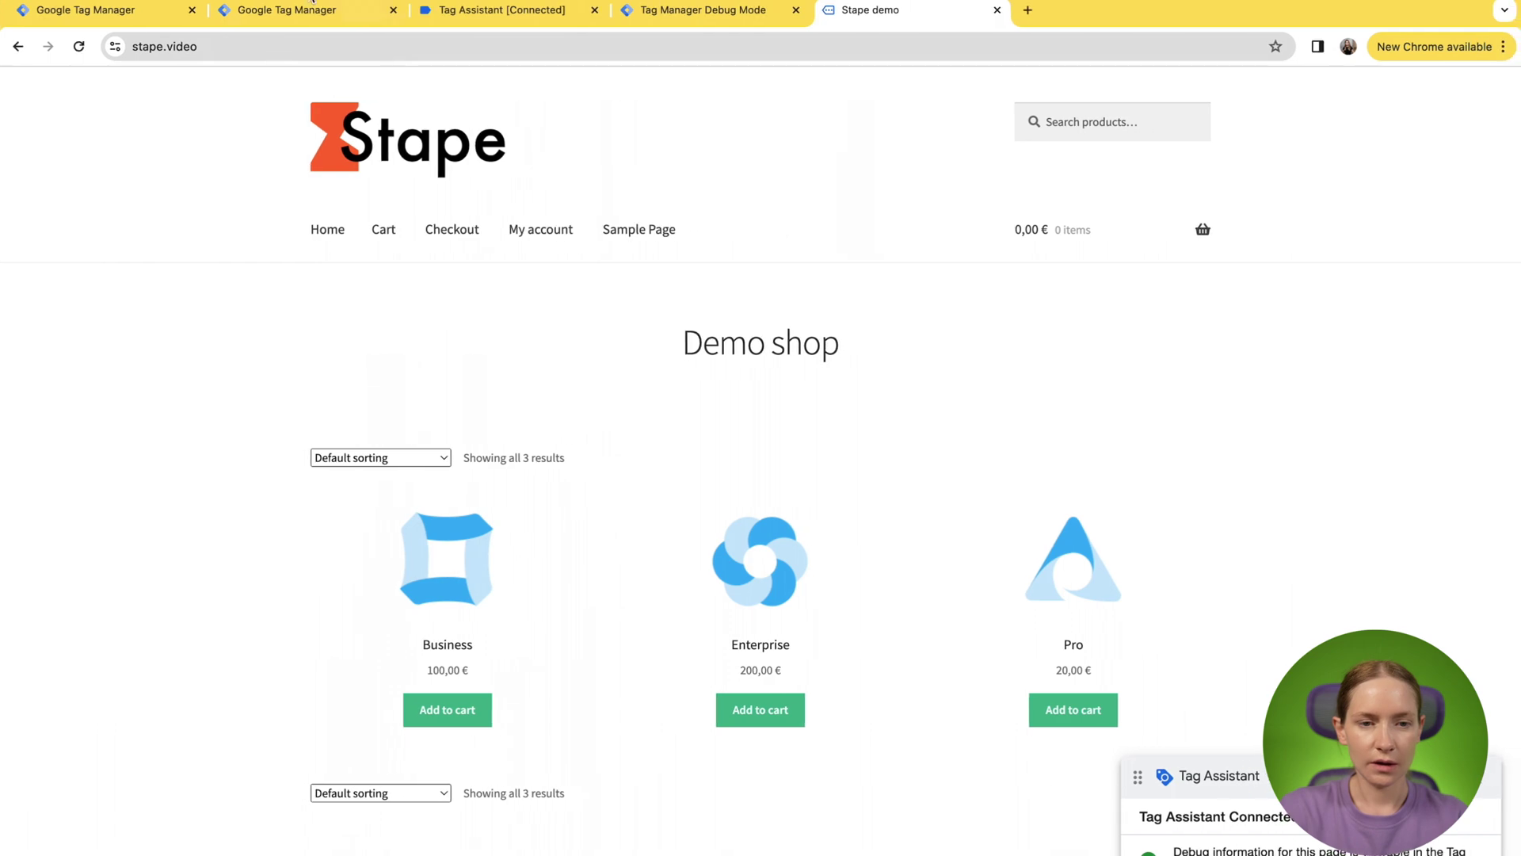
- Review the server container's built-in variables, including Visitor Region, without changing them
click(326, 14)
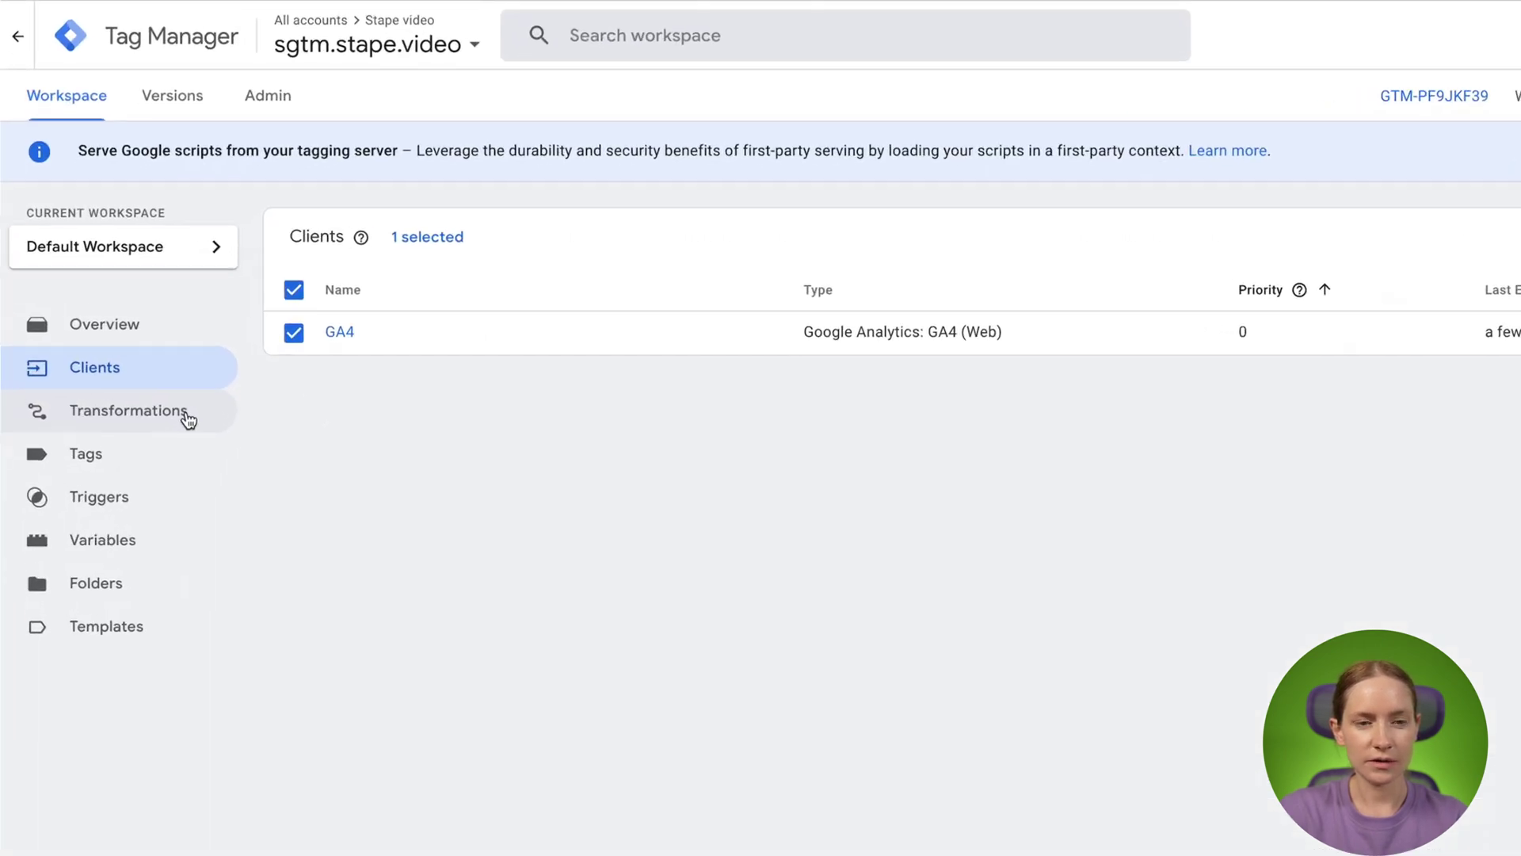
click(117, 544)
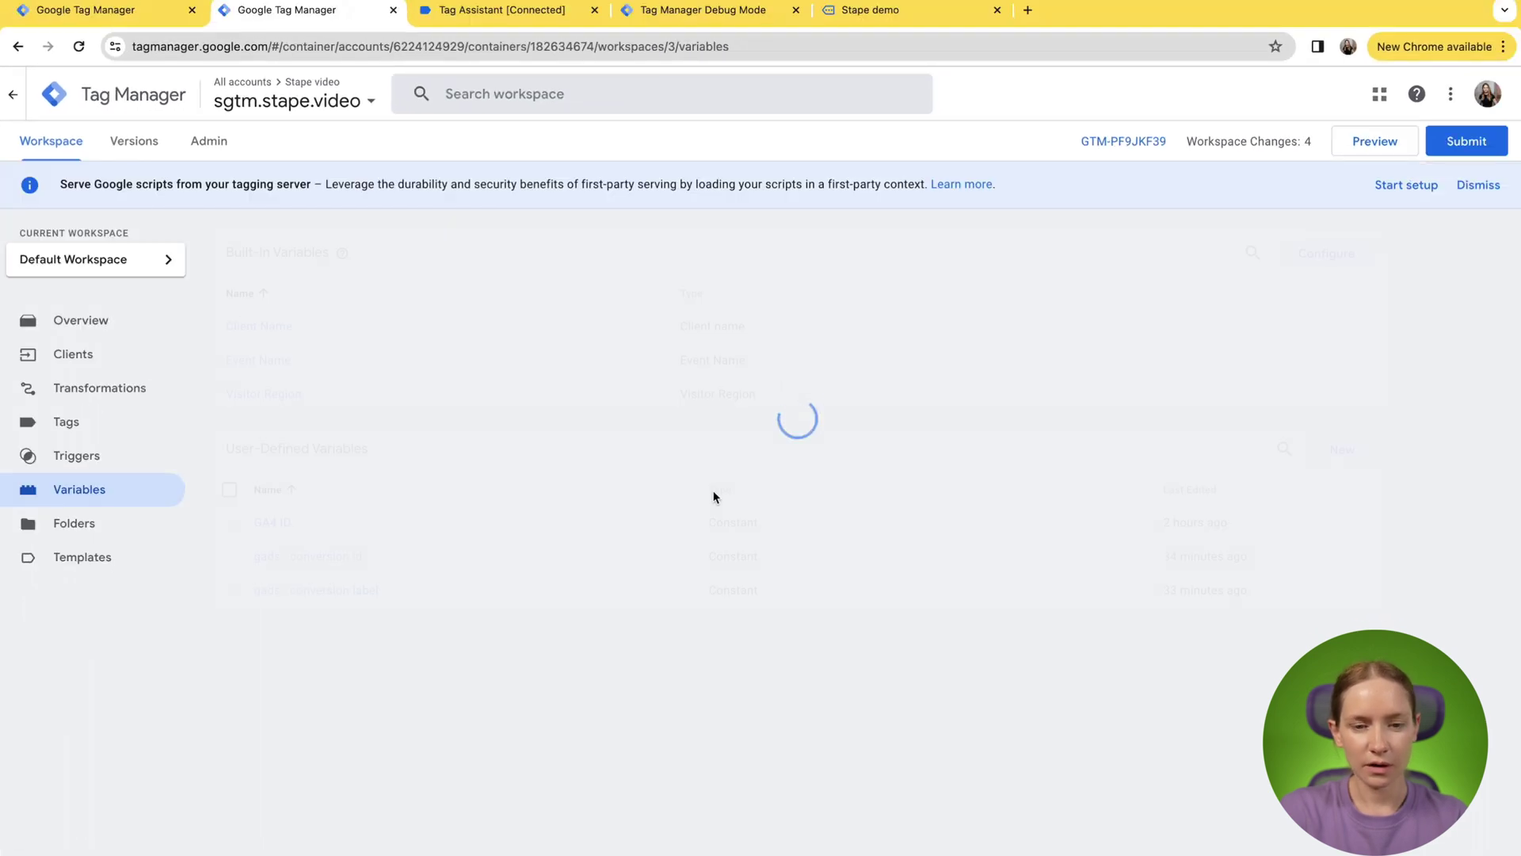
click(1326, 253)
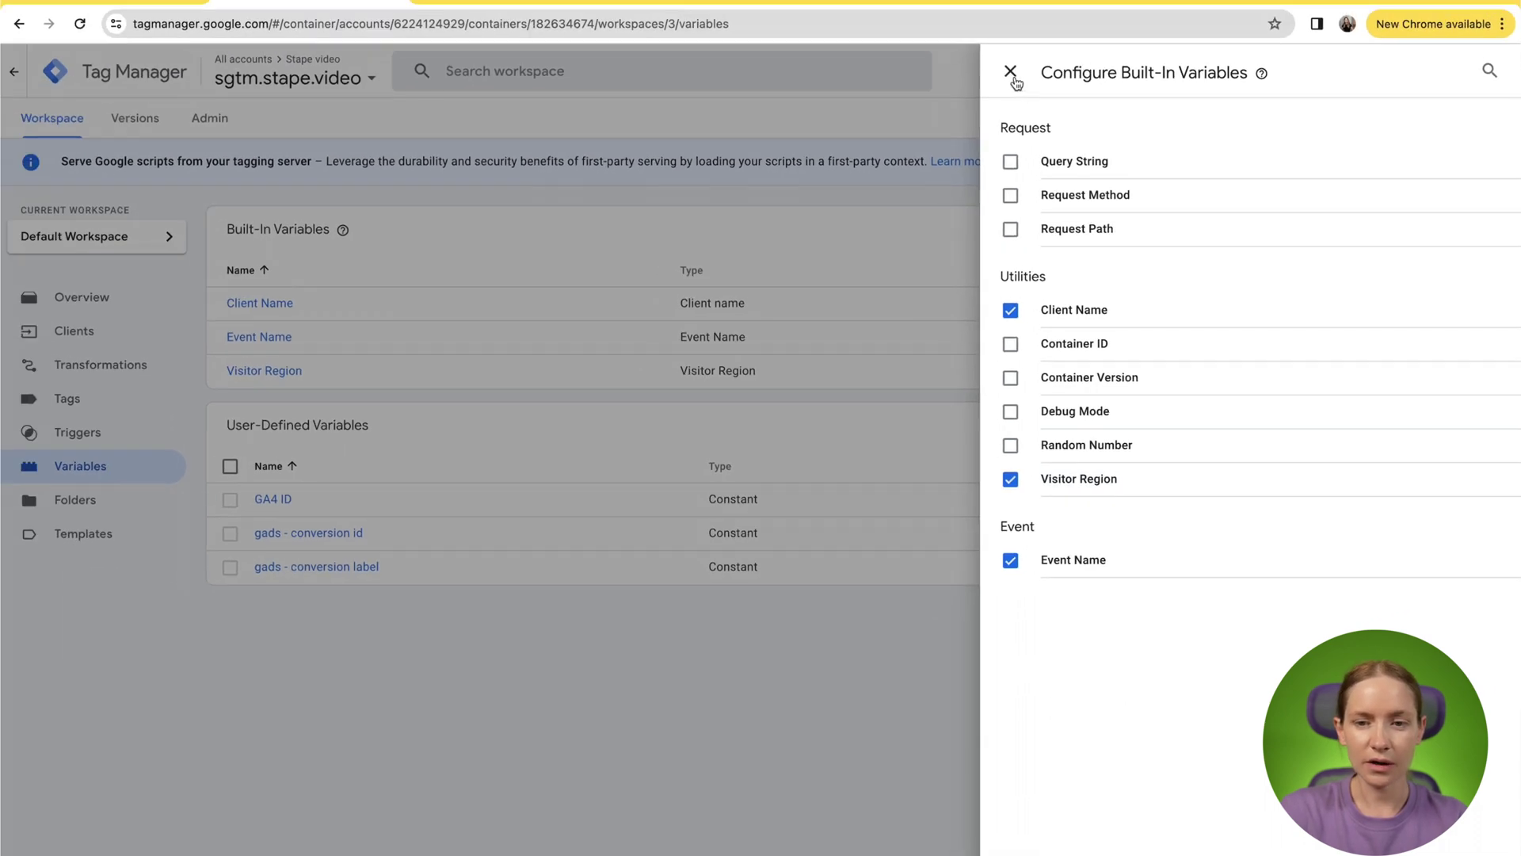
click(1010, 73)
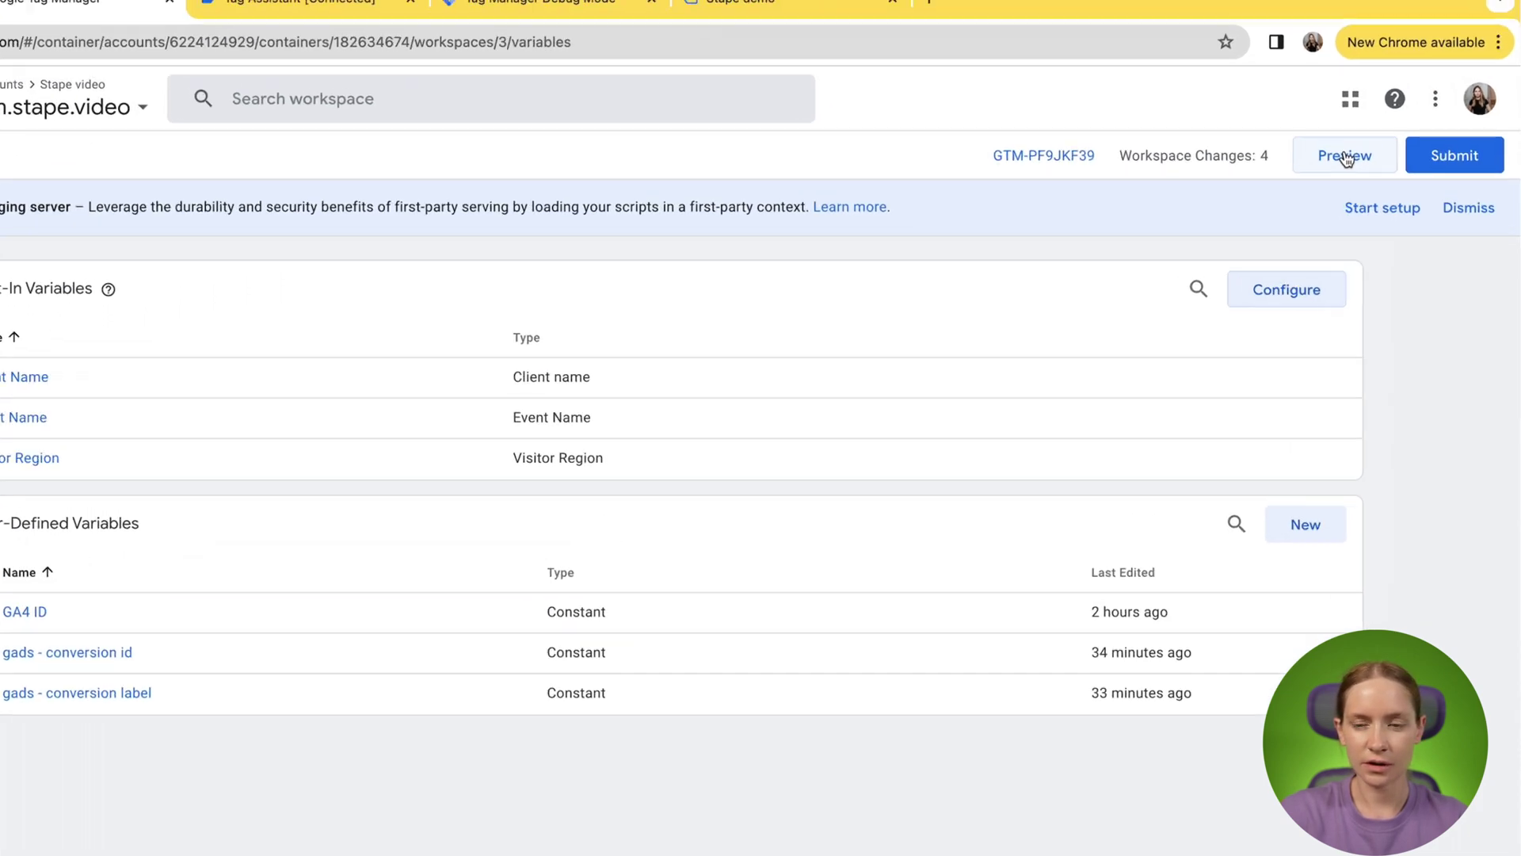
- Start a preview session and load the demo shop's My account page to send events
click(1331, 172)
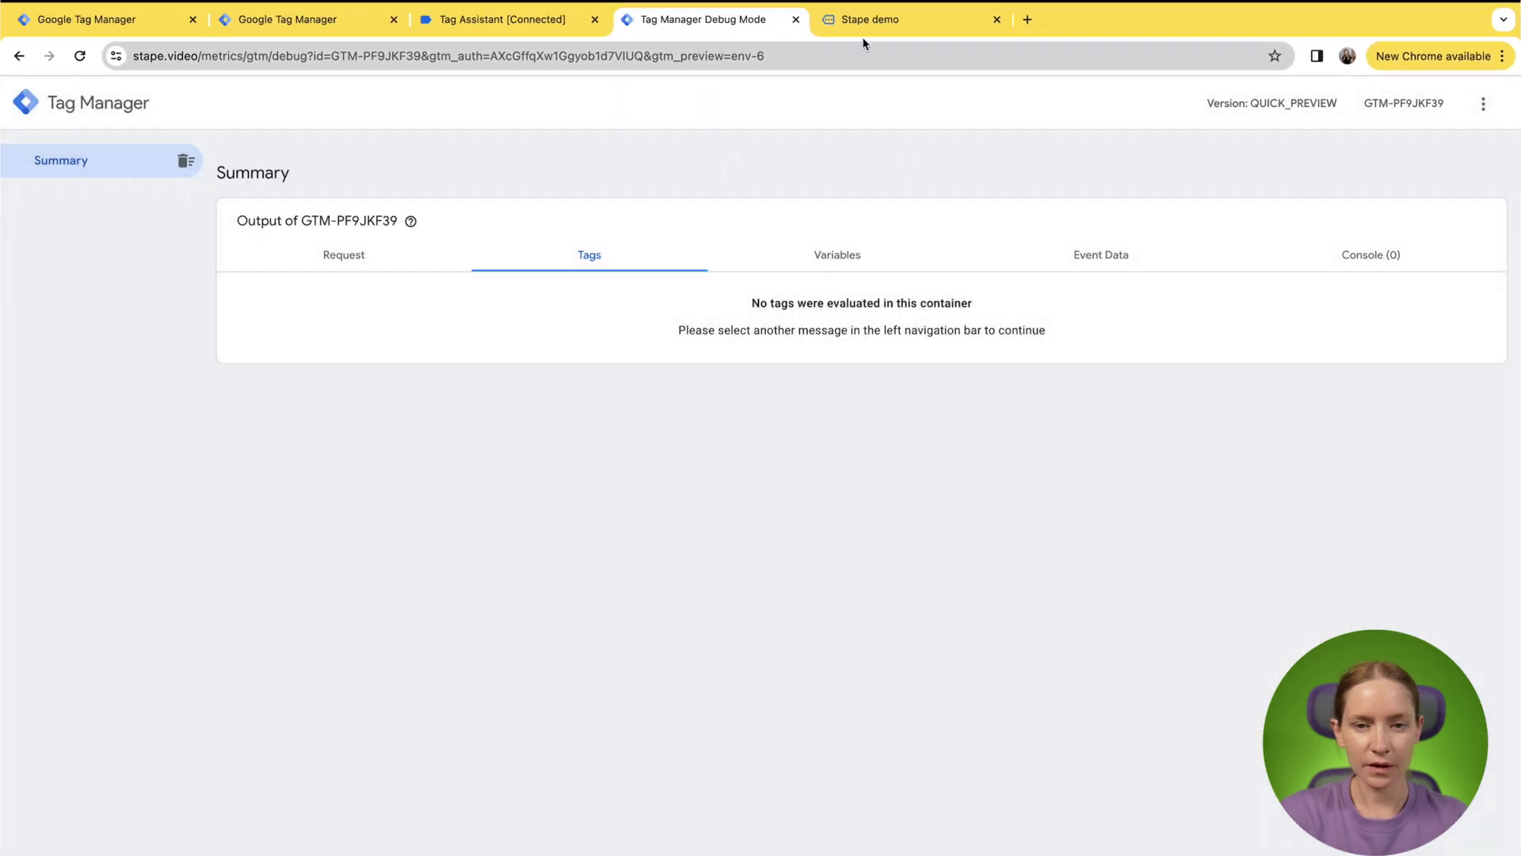
click(865, 24)
click(541, 239)
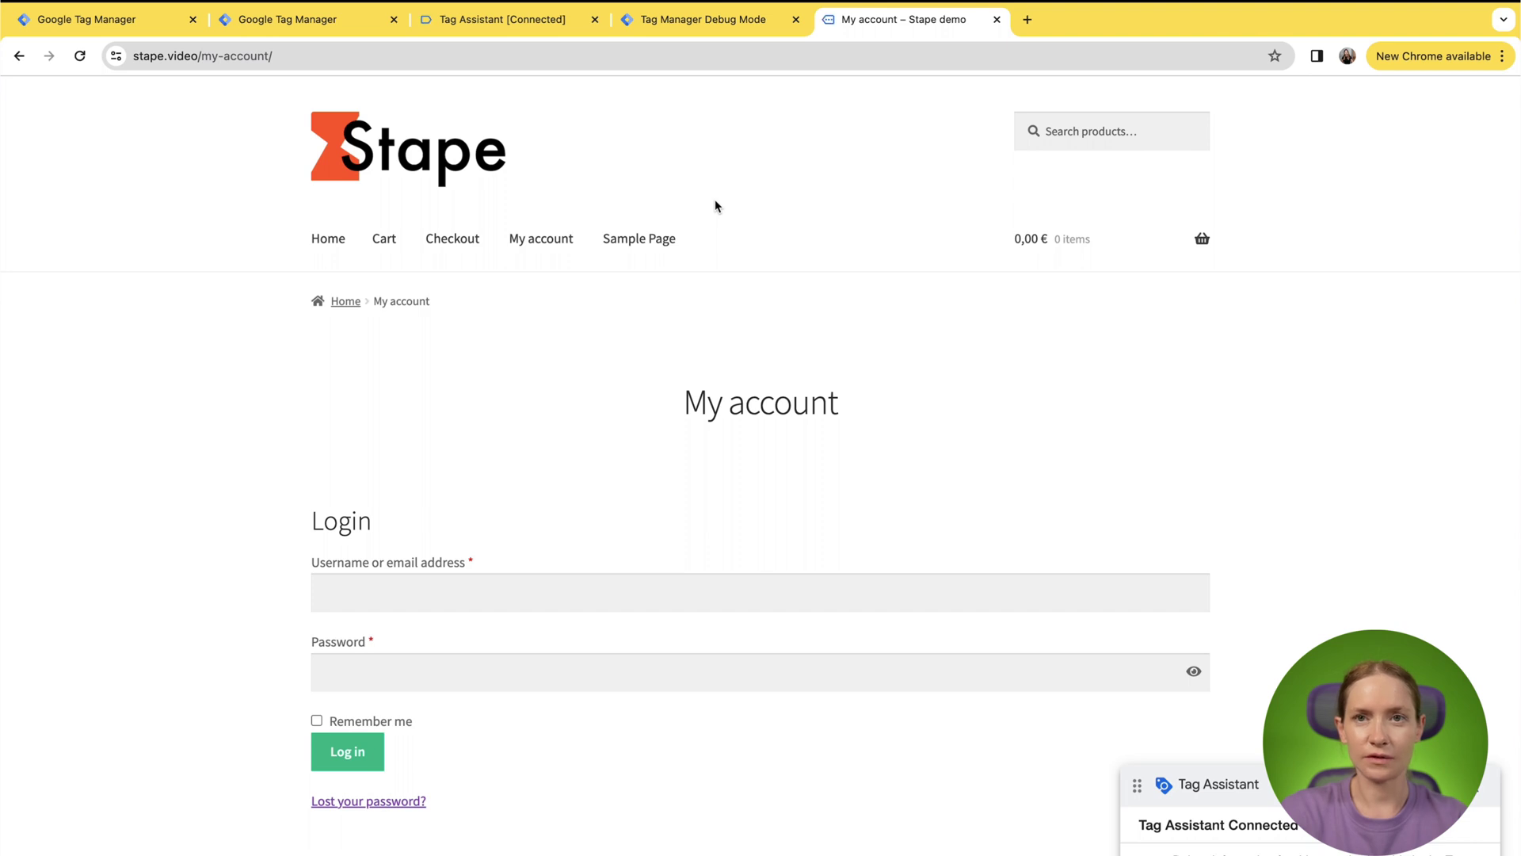
click(716, 25)
- Inspect the page_view event's variables, where Visitor Region resolves to "ES", then its request details
click(117, 234)
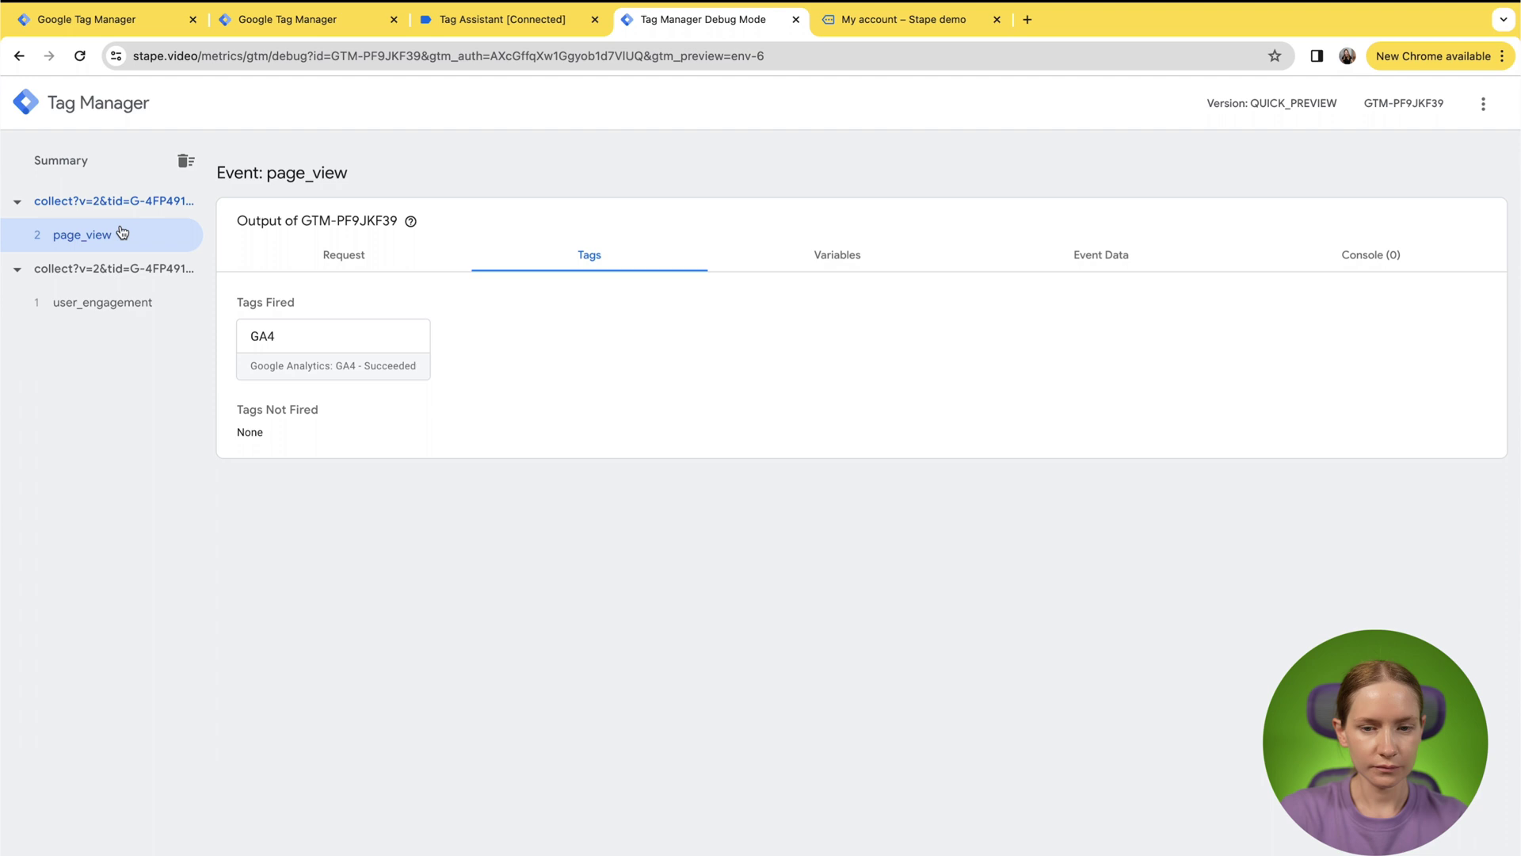
click(858, 261)
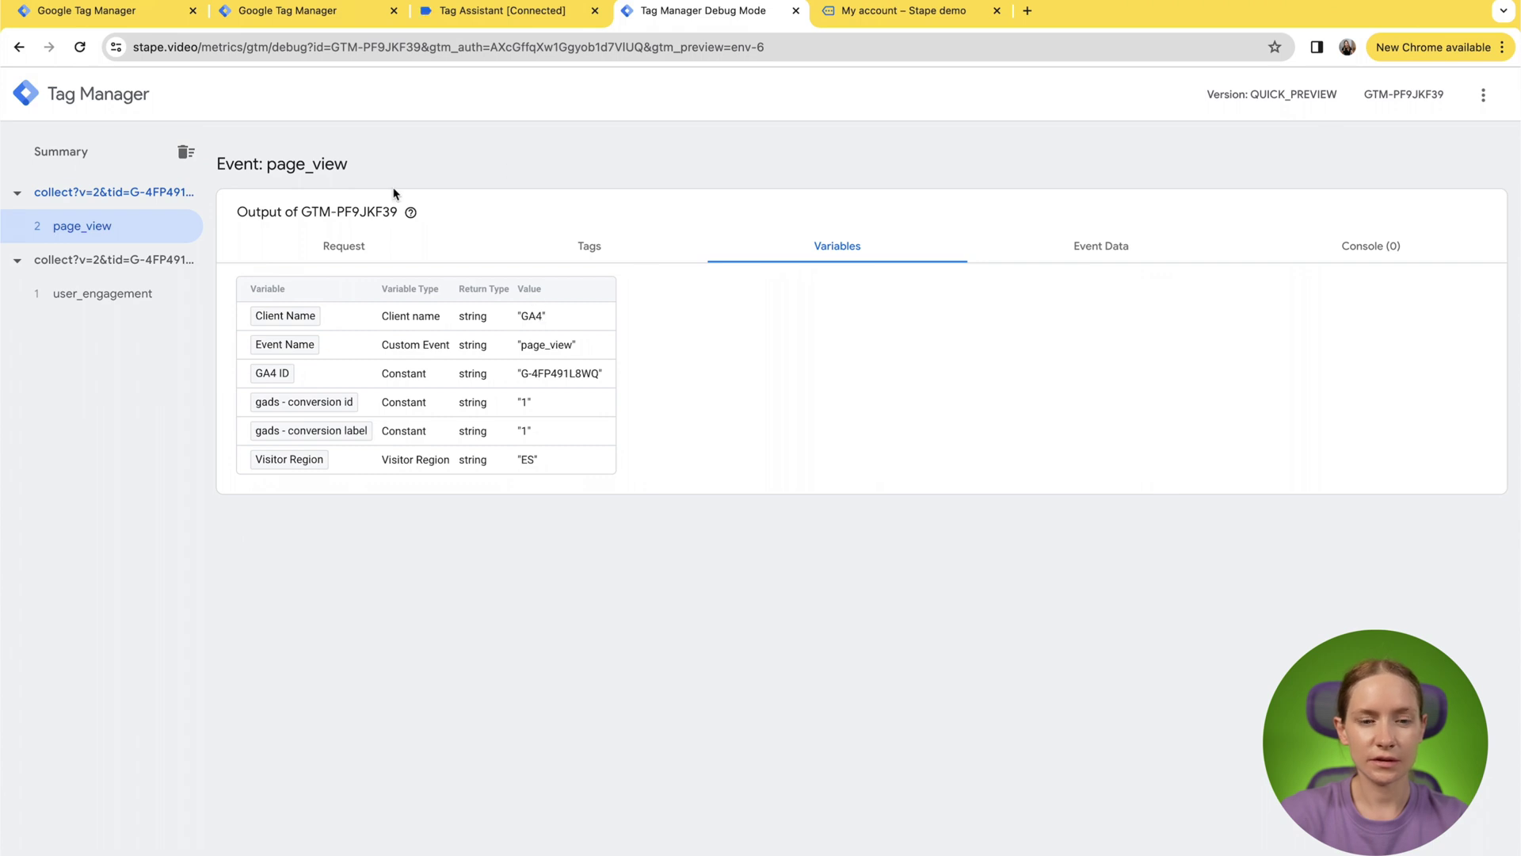
click(343, 246)
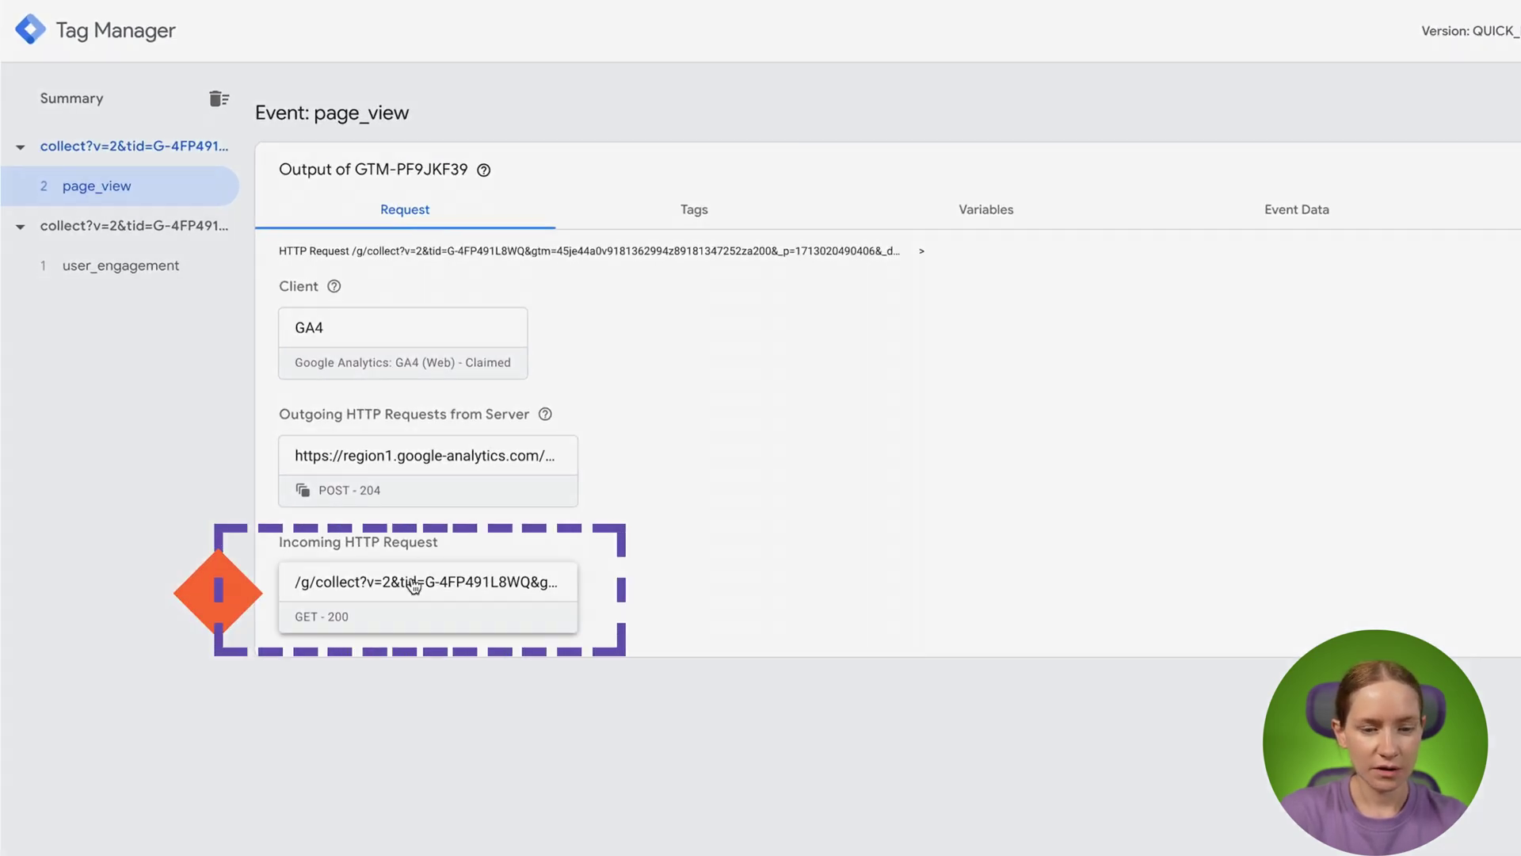
- Expand the incoming request headers showing X-Geo-City "Madrid" and copy the X-Geo-City header name
click(413, 585)
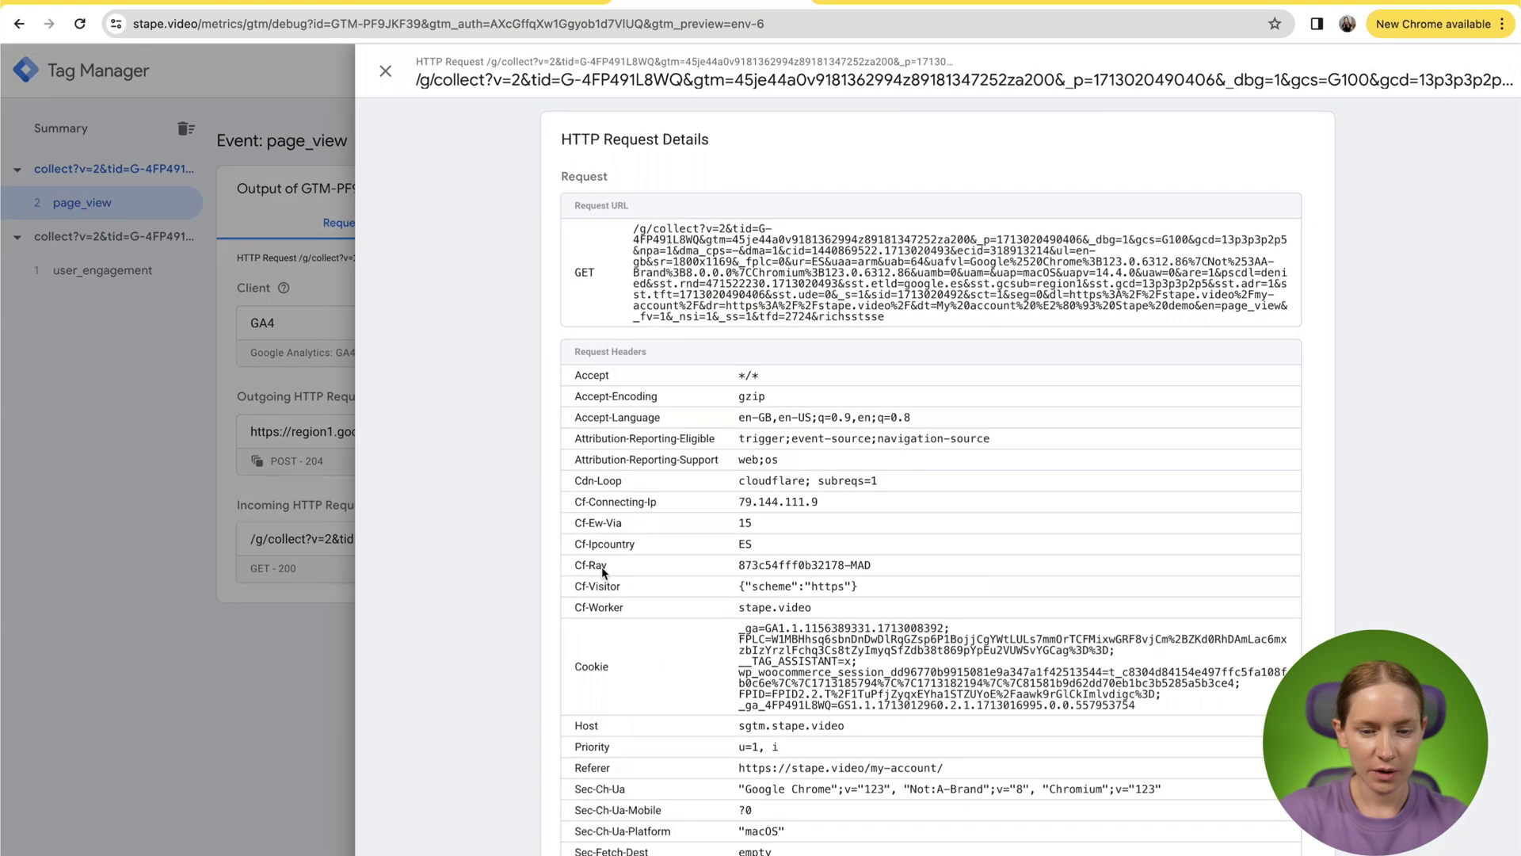
scroll(718, 608, down, 5)
click(934, 593)
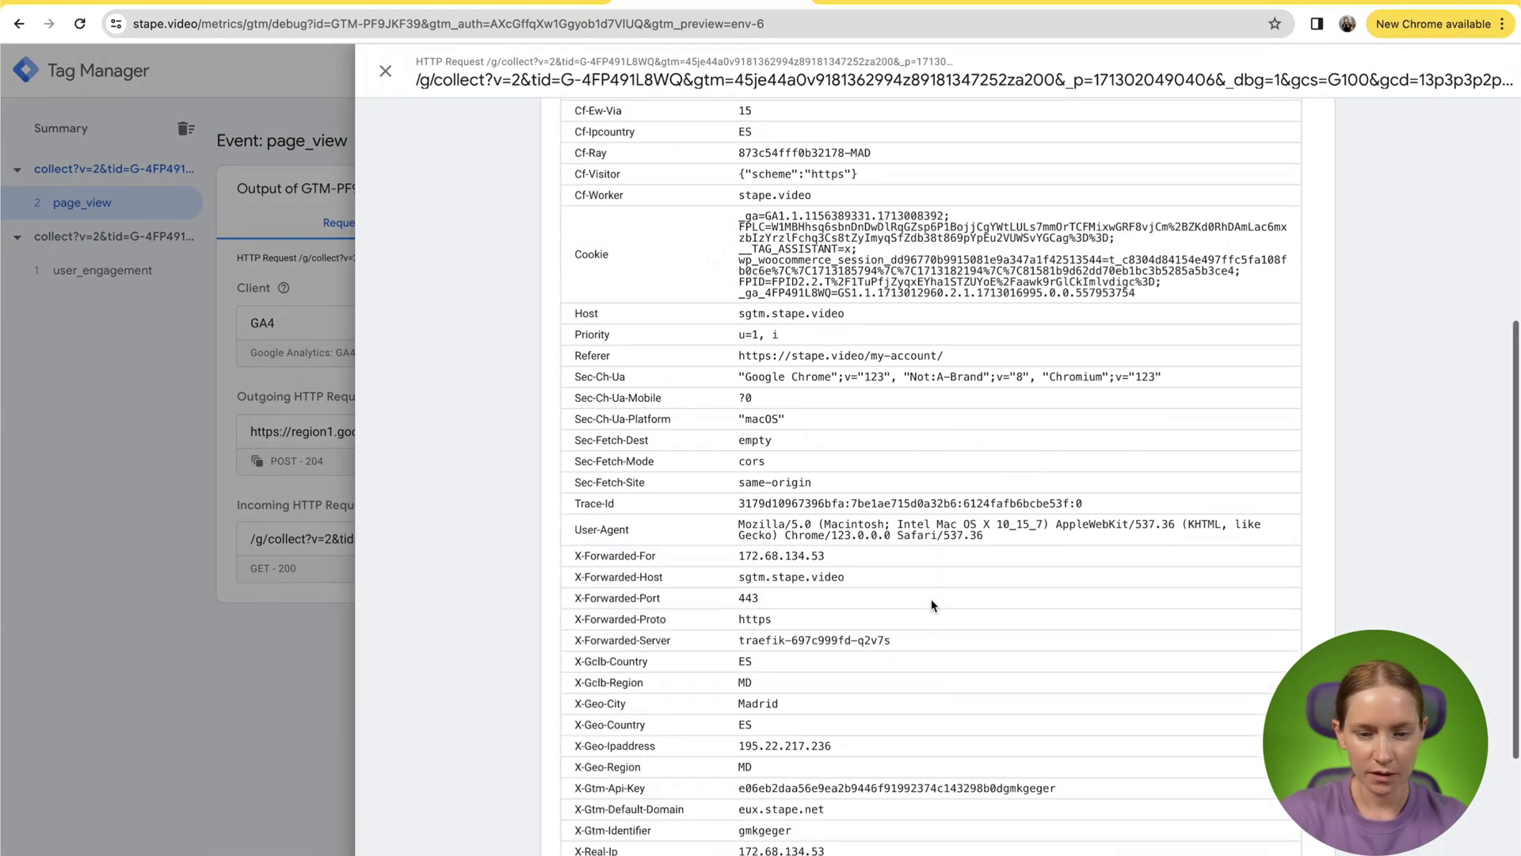
scroll(933, 606, down, 3)
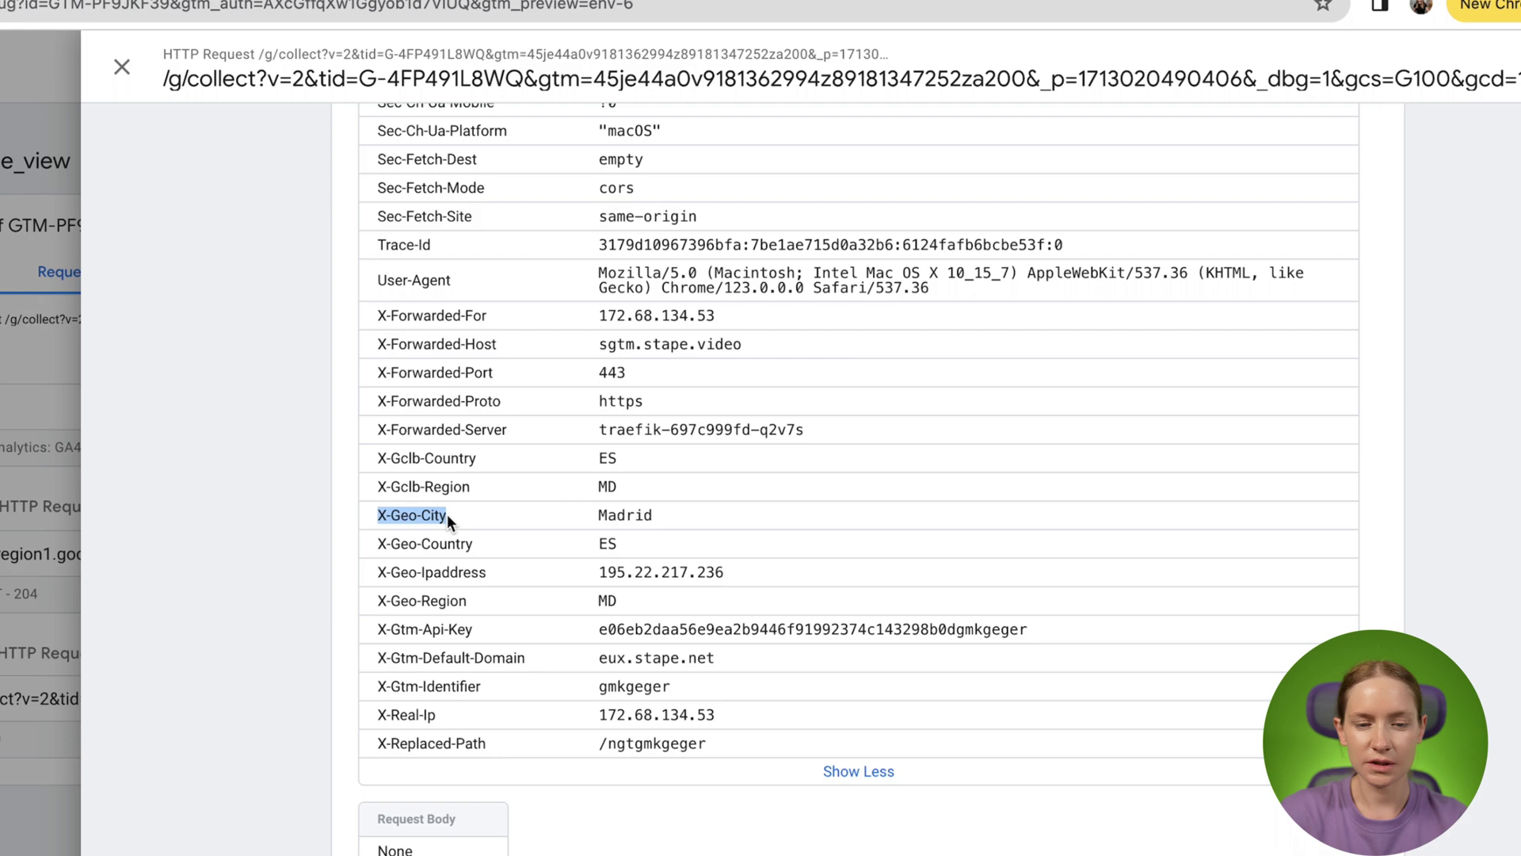
key(ctrl+c)
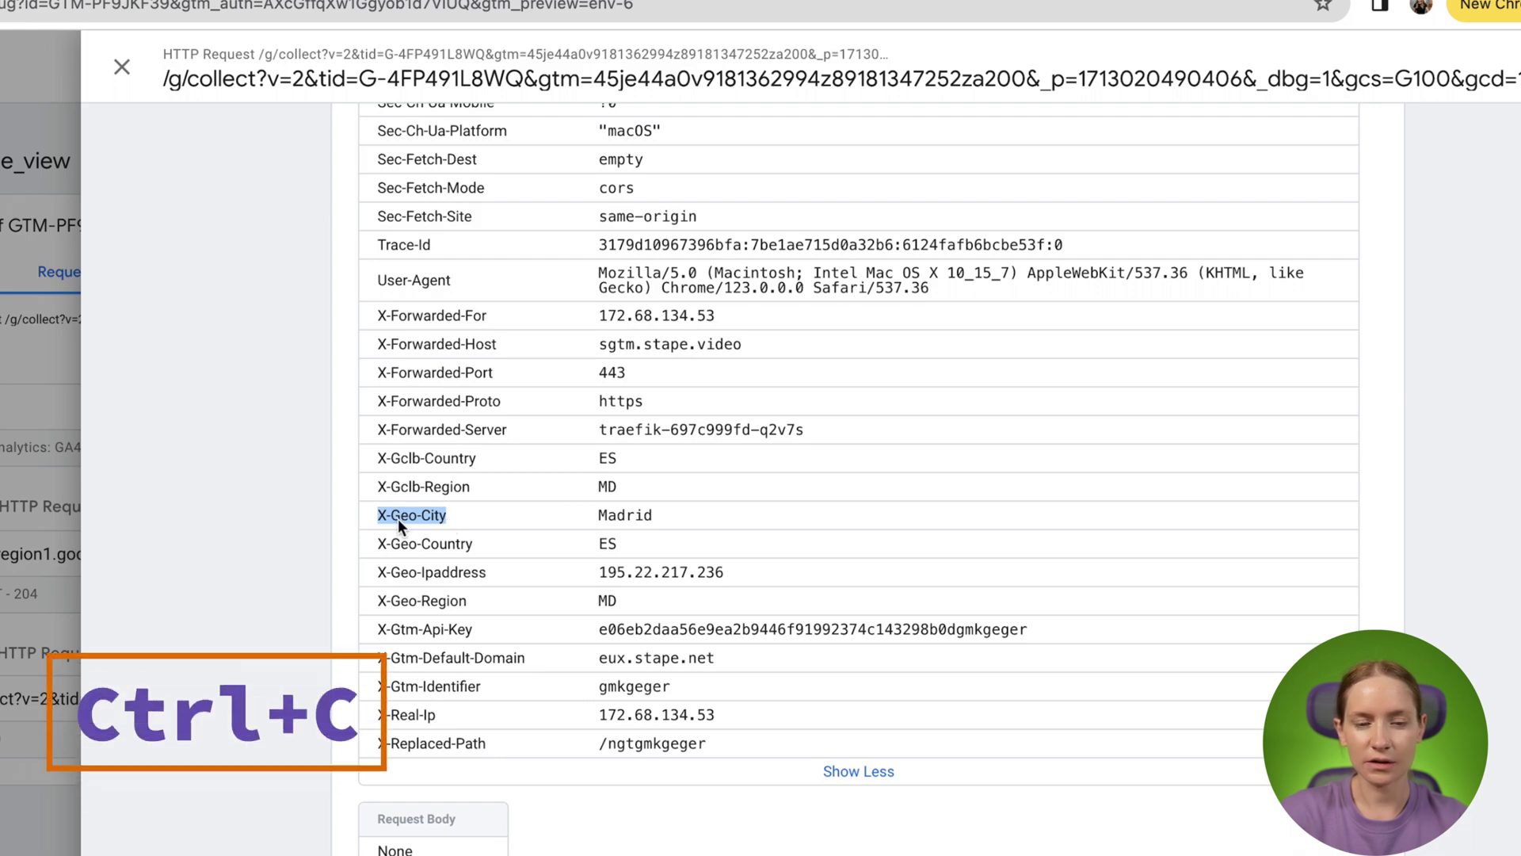
scroll(516, 575, up, 1)
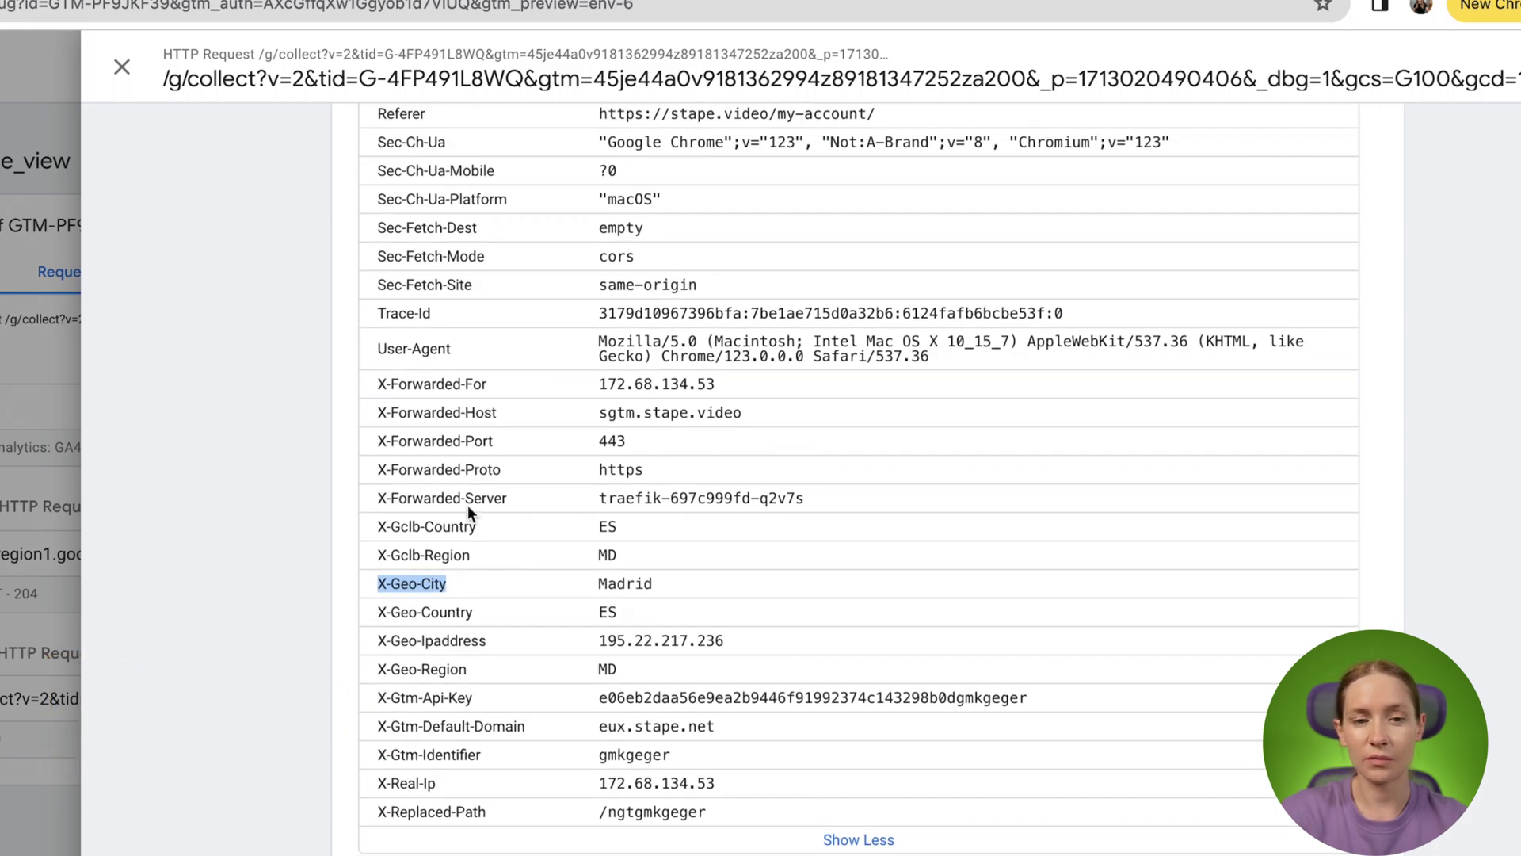
click(124, 69)
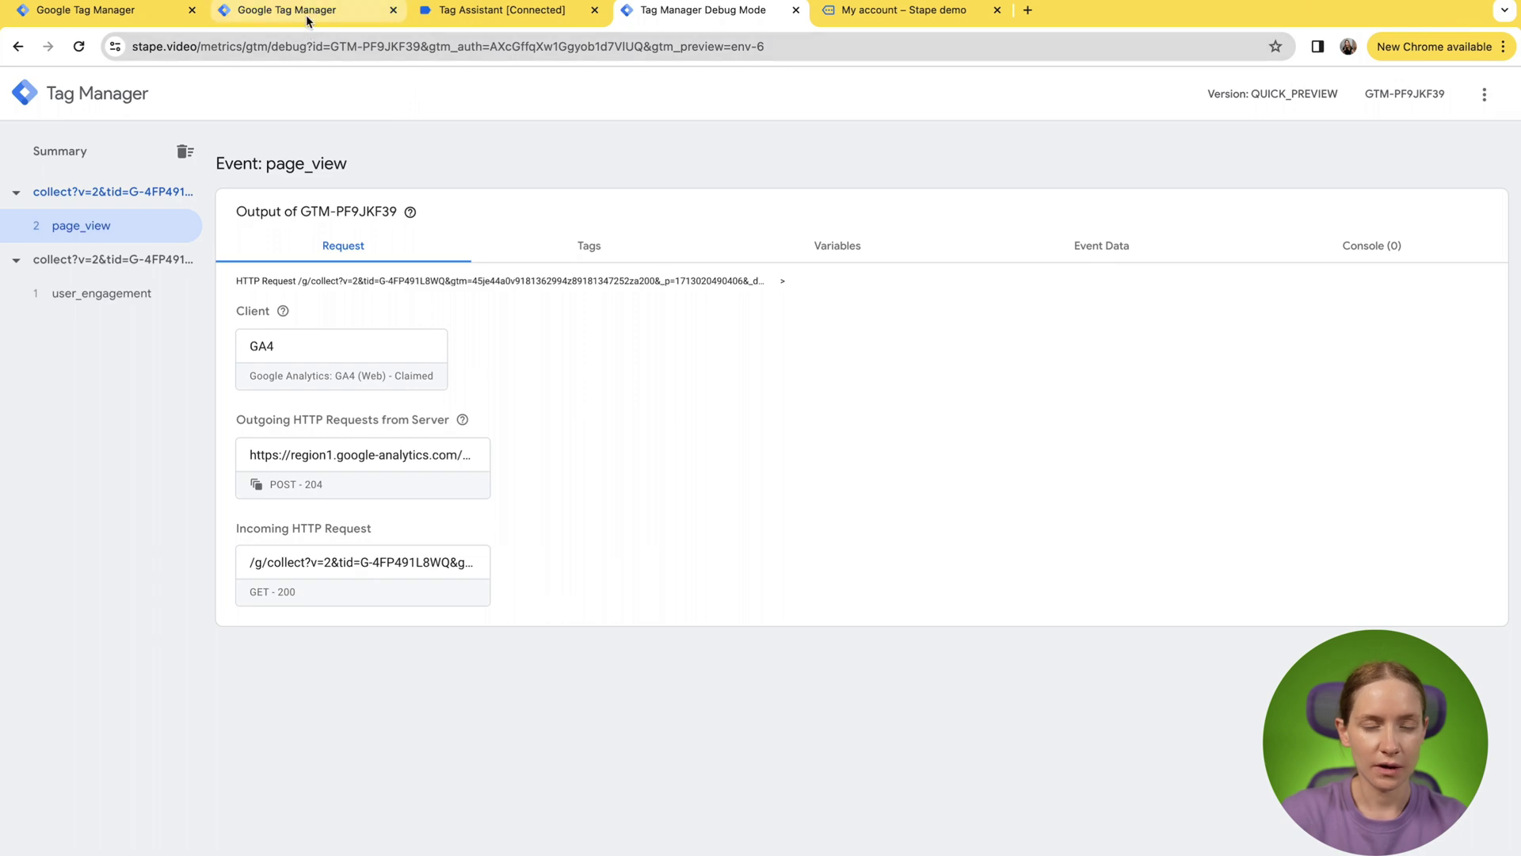
- Create a new user-defined variable and name it X-Geo-City
click(305, 14)
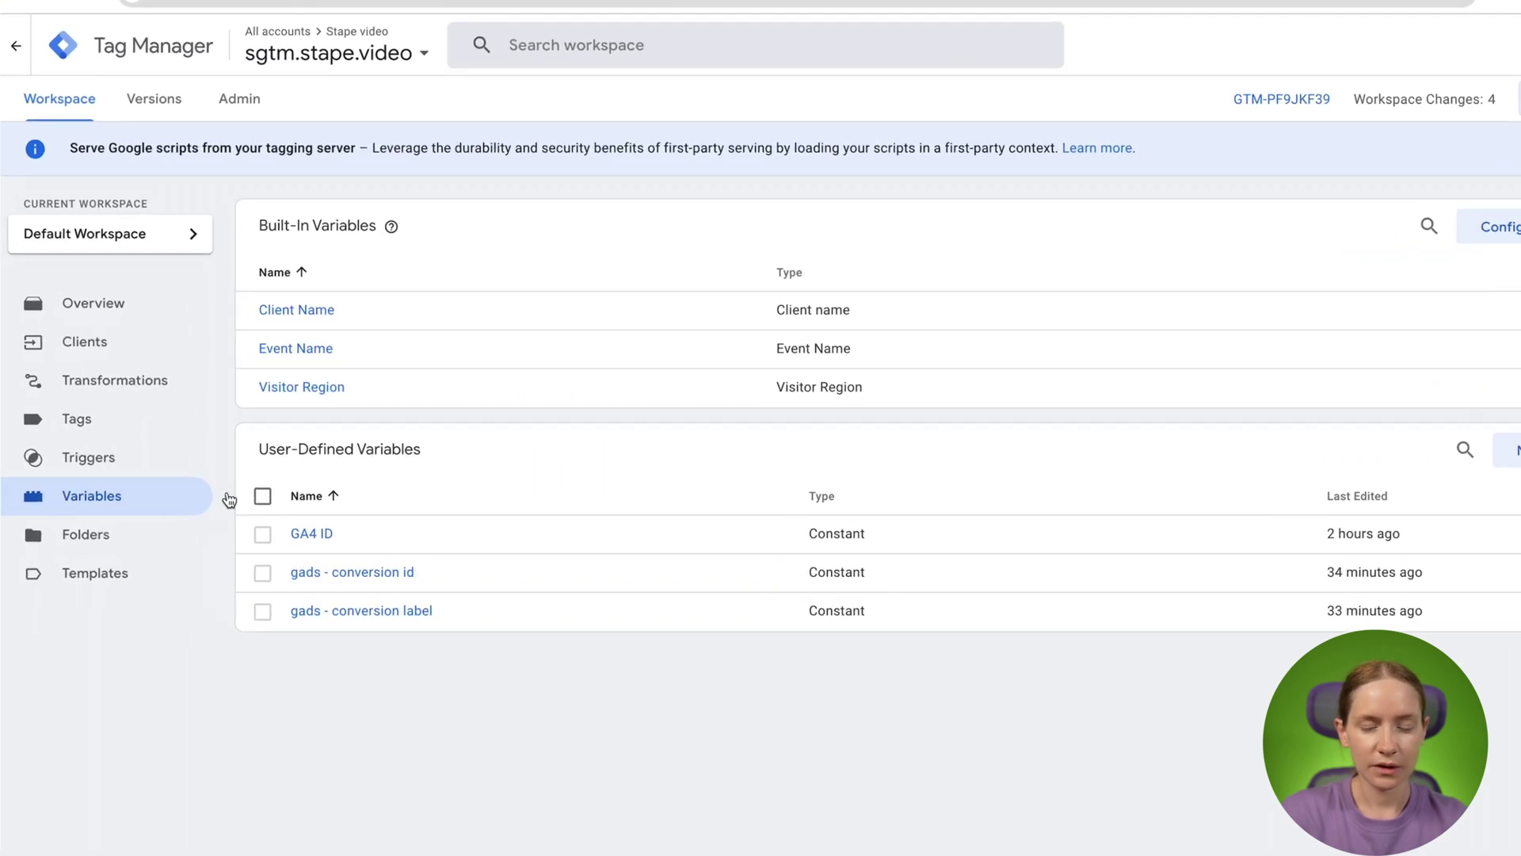
click(1507, 449)
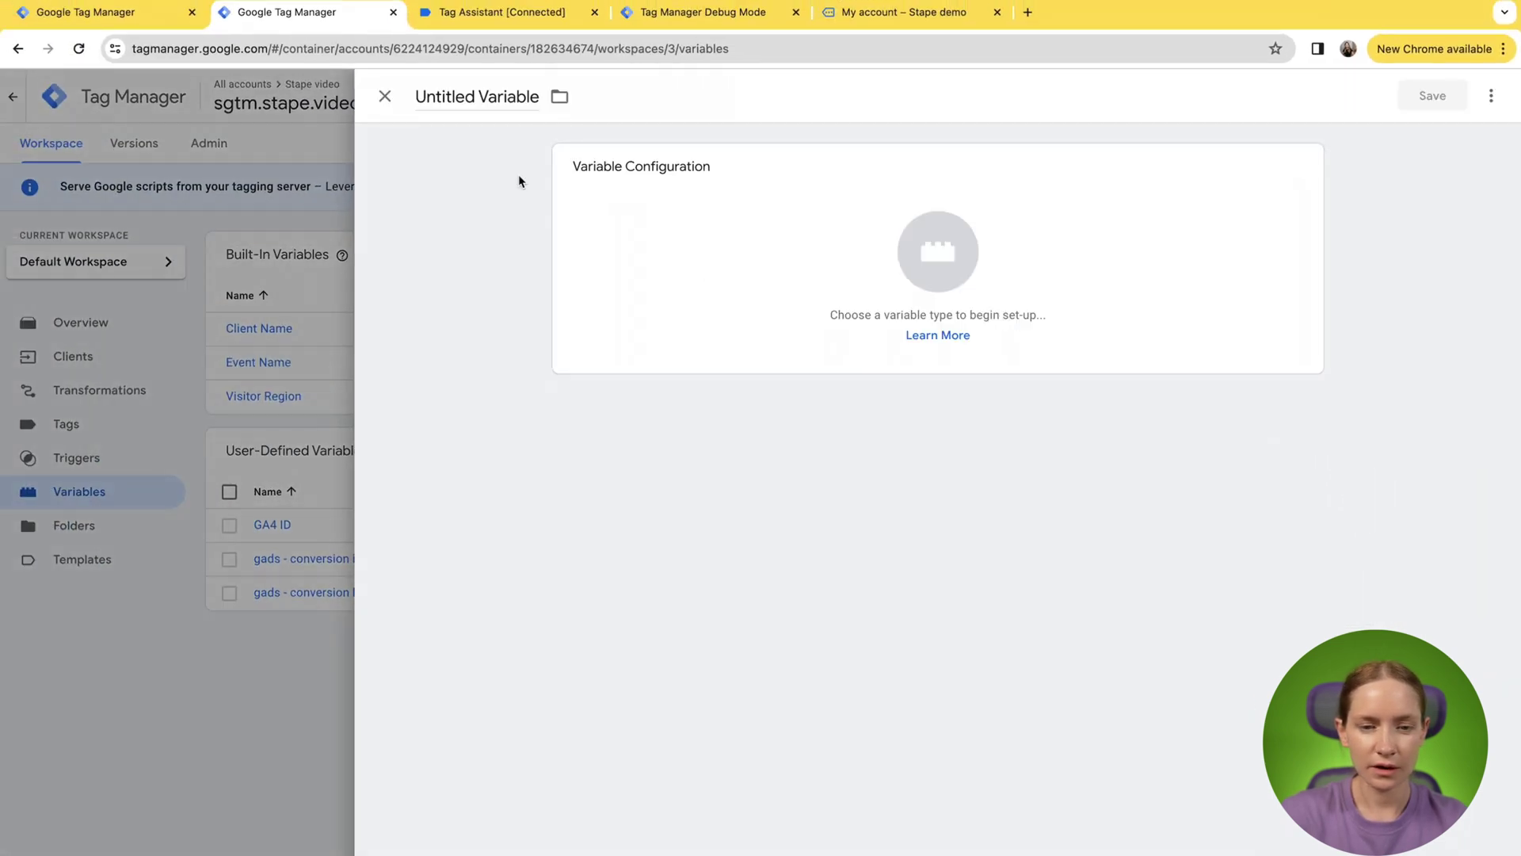
double_click(498, 108)
key(ctrl+v)
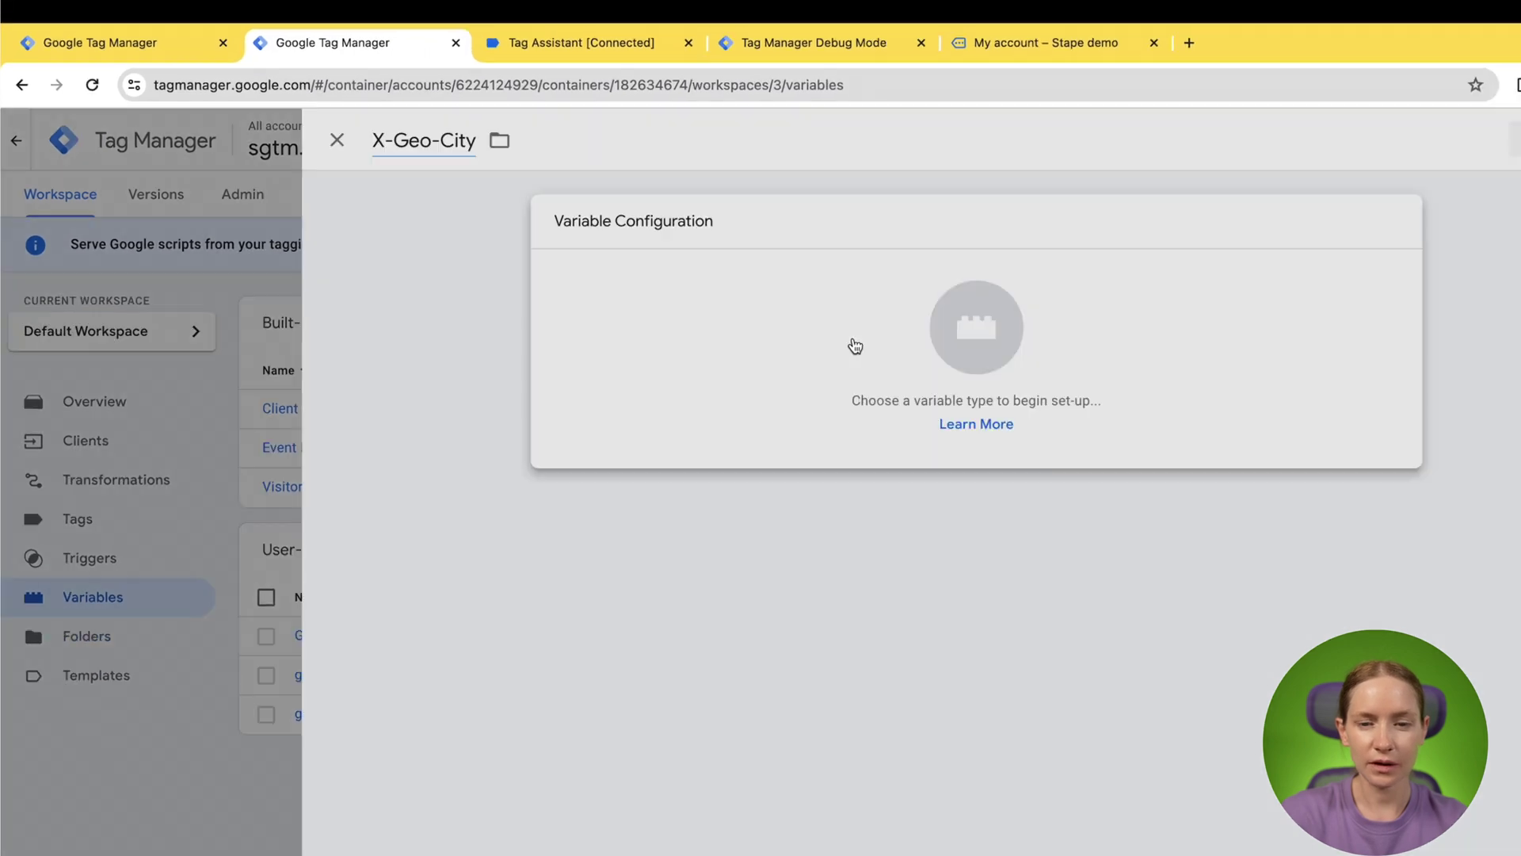
- Make it a Request Header variable reading the X-Geo-City header and save it
click(950, 286)
click(1490, 96)
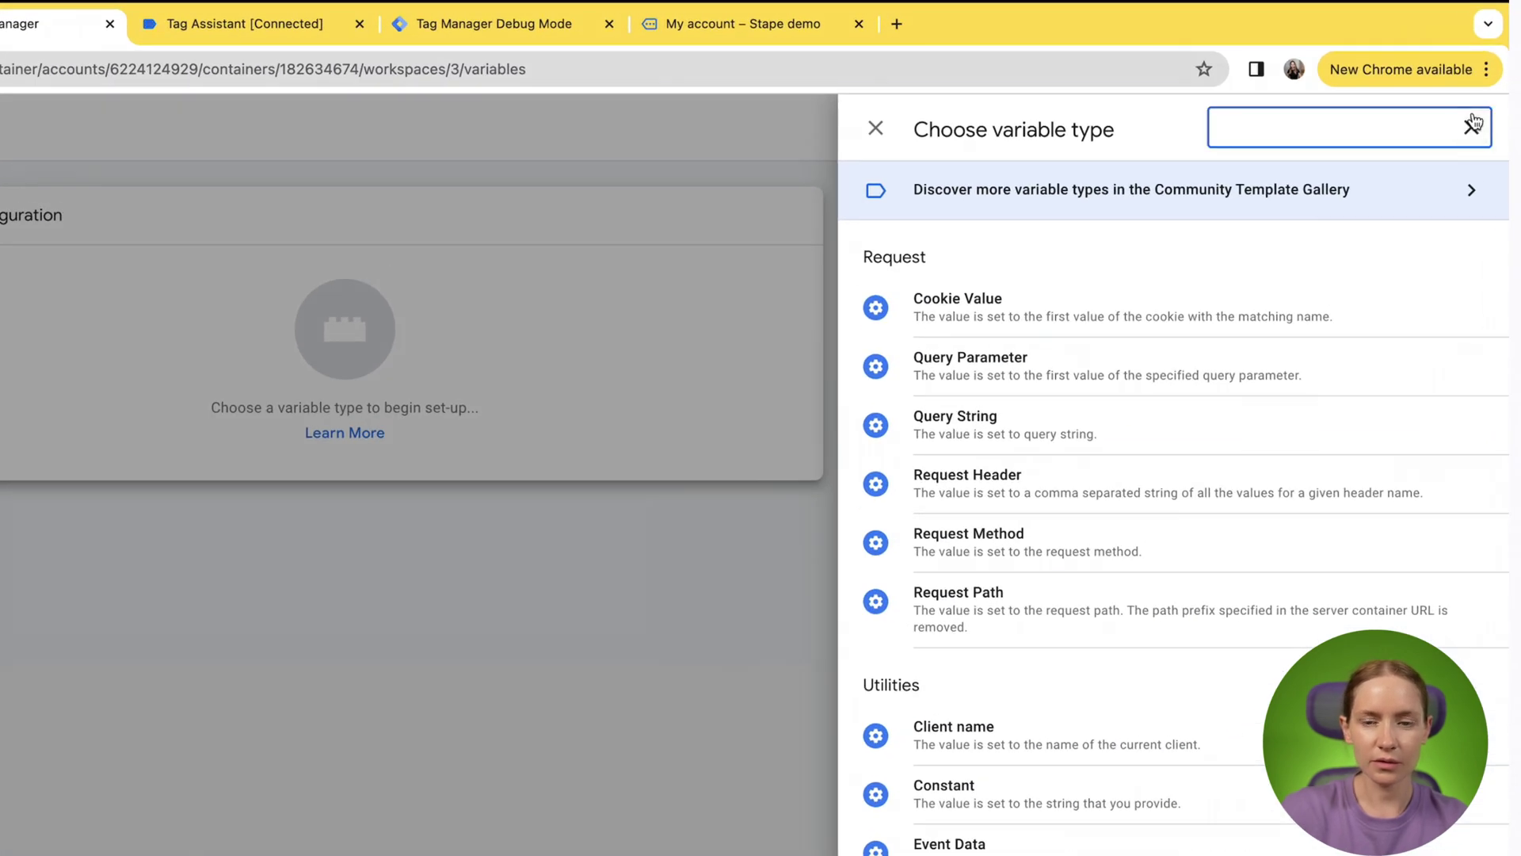
text(hea)
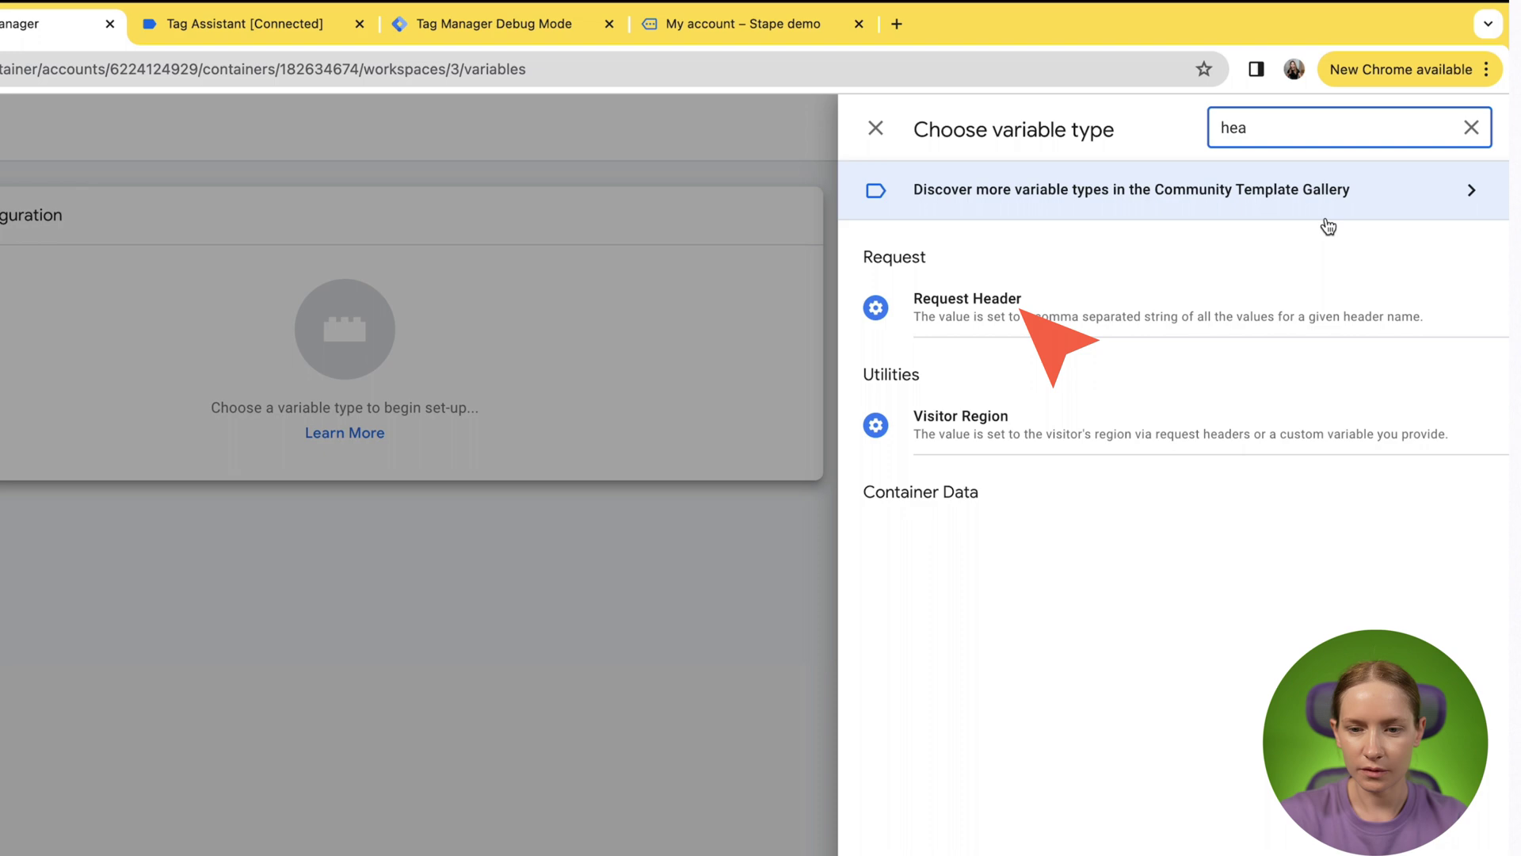
click(1268, 291)
click(737, 428)
text(X-Geo-City)
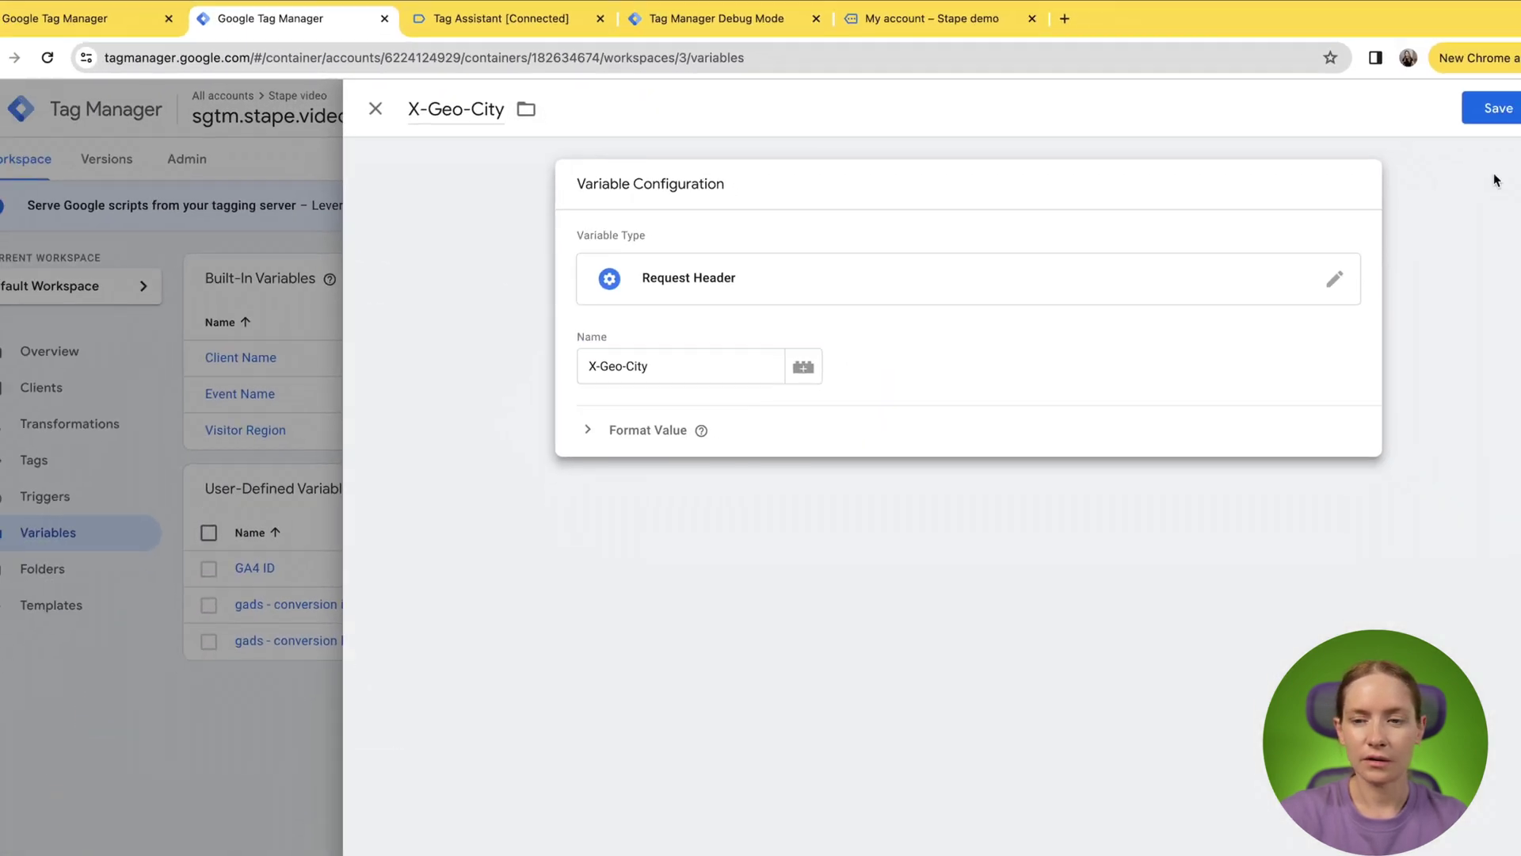
click(1485, 98)
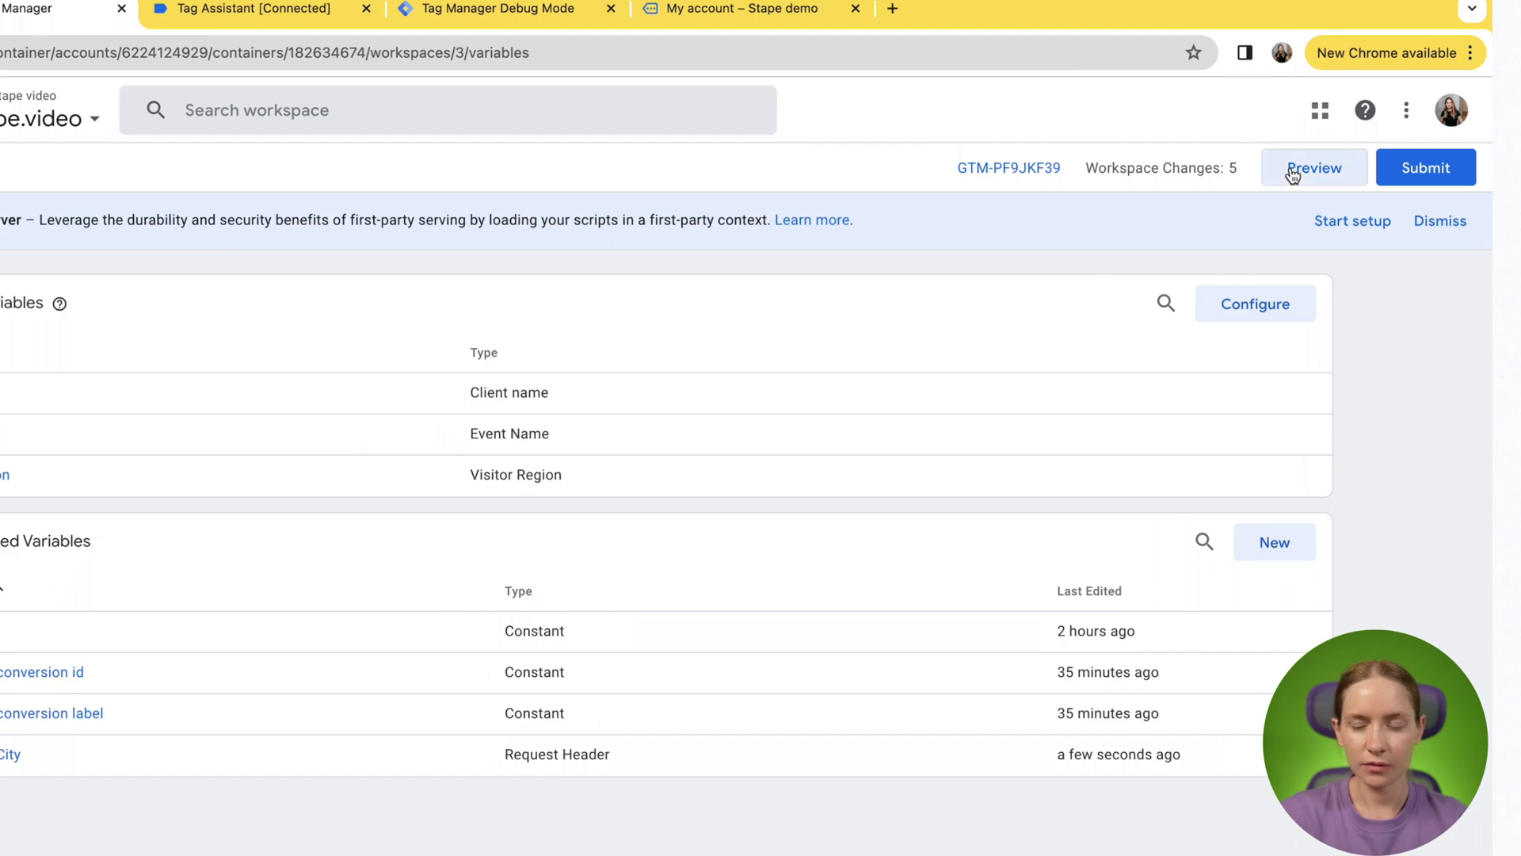
click(1293, 175)
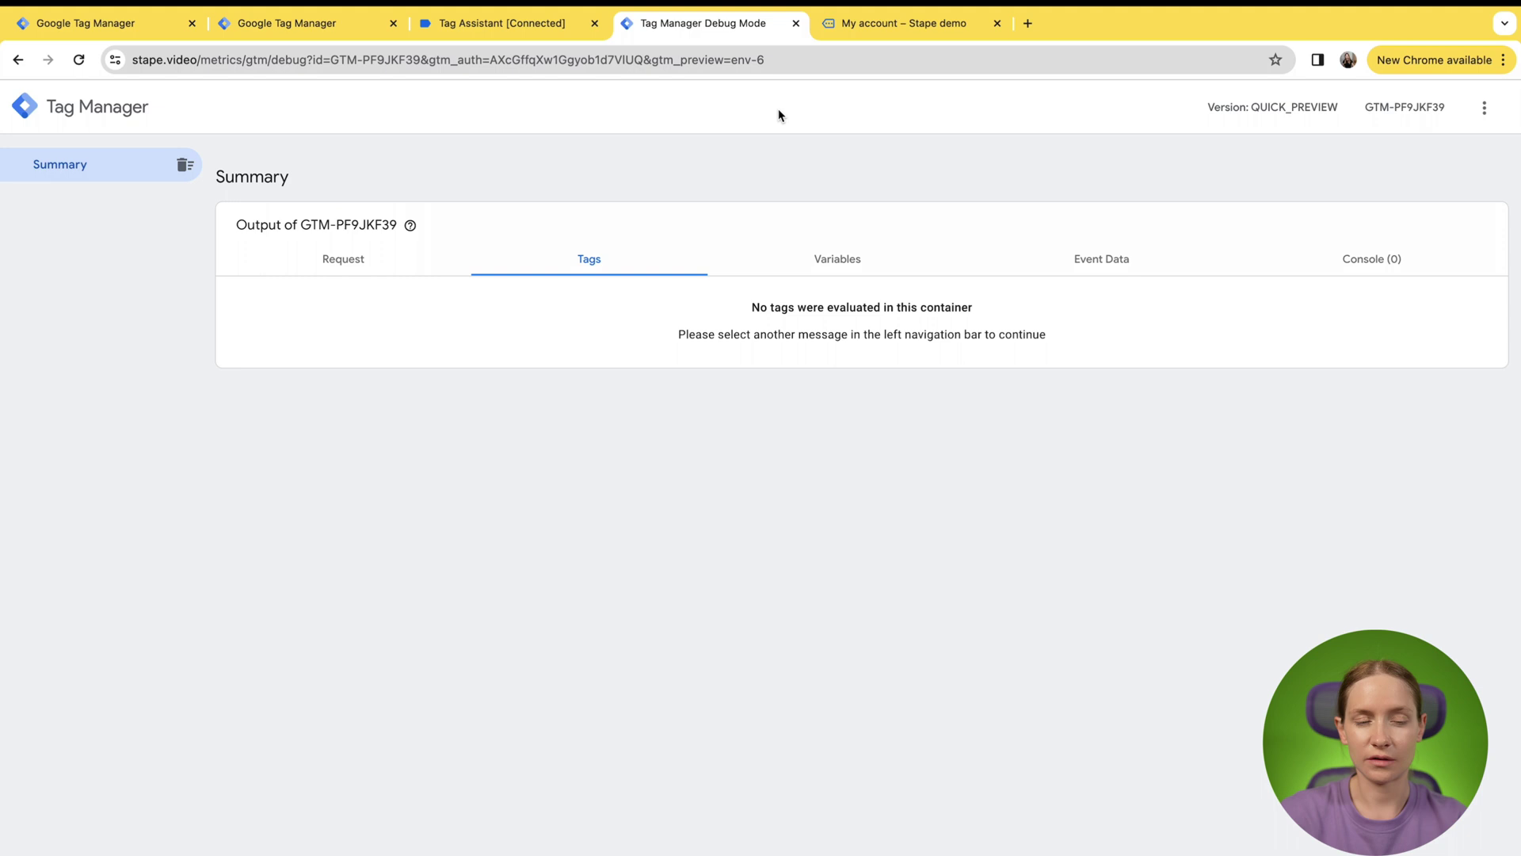
click(903, 27)
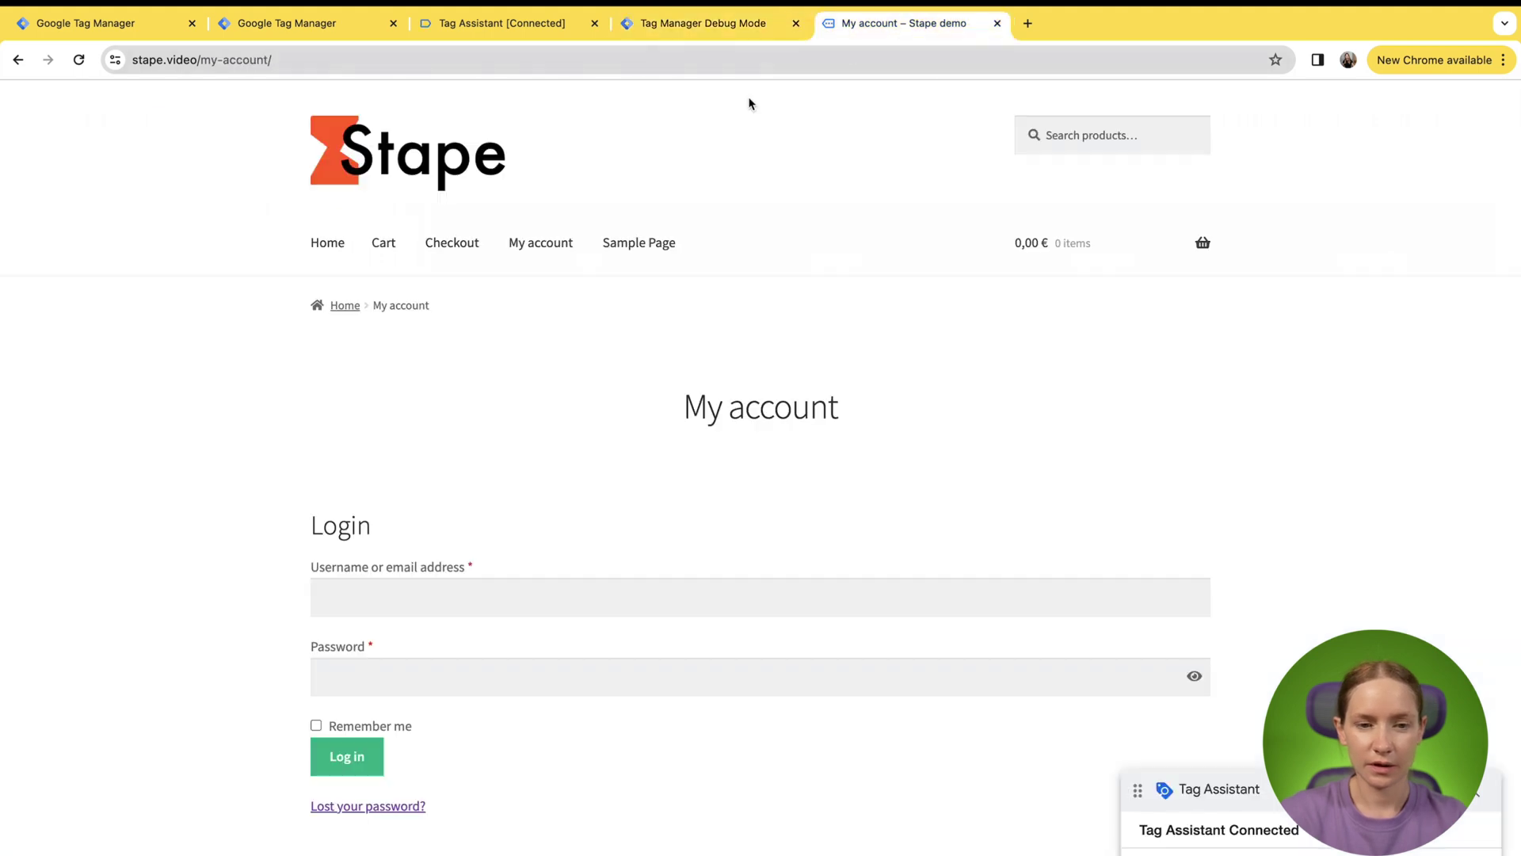
click(558, 245)
click(719, 27)
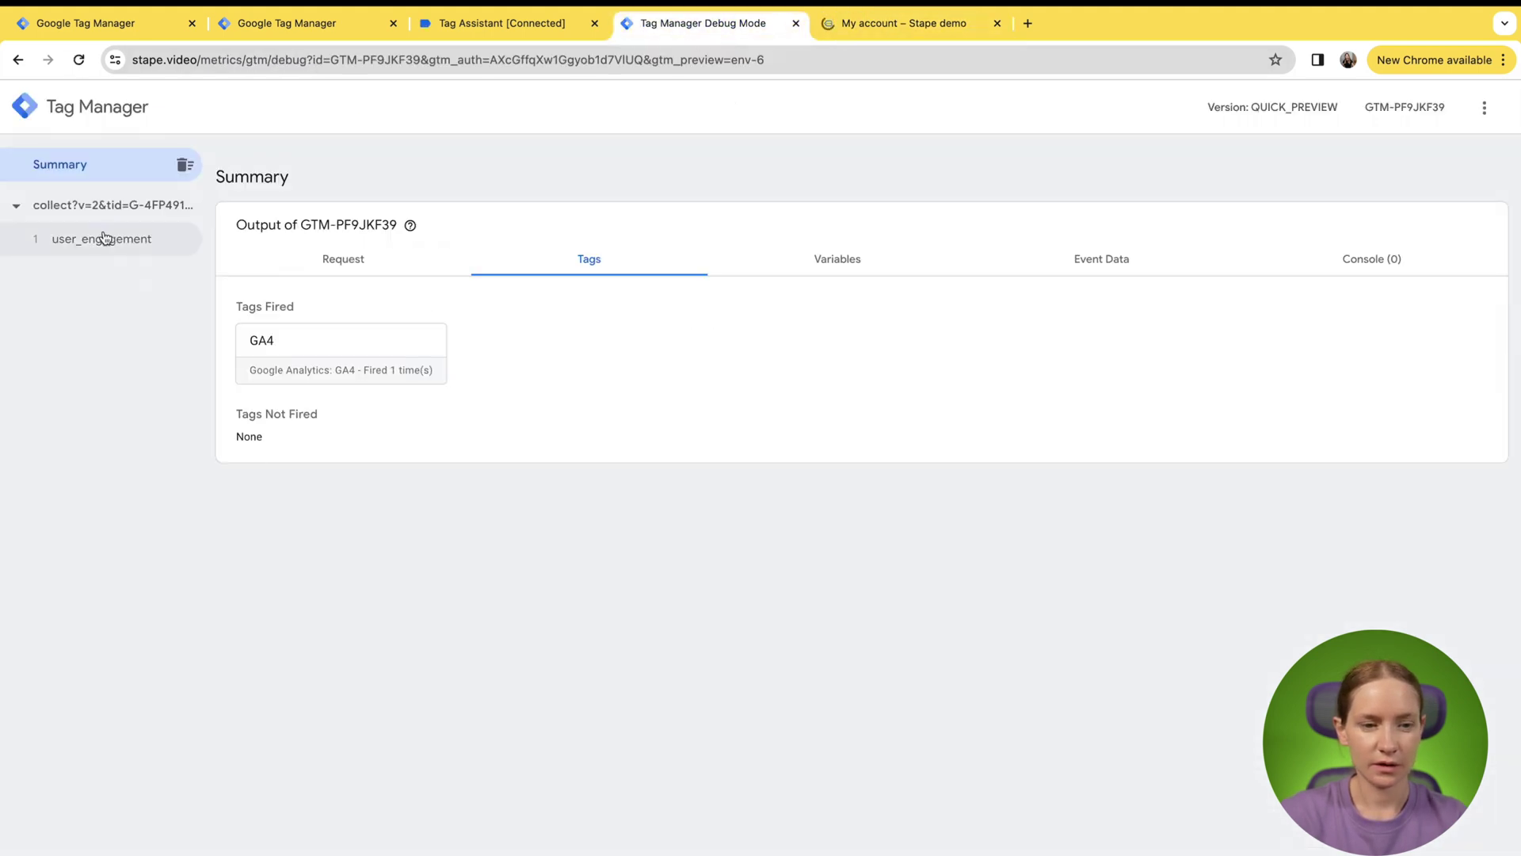
click(104, 240)
click(884, 262)
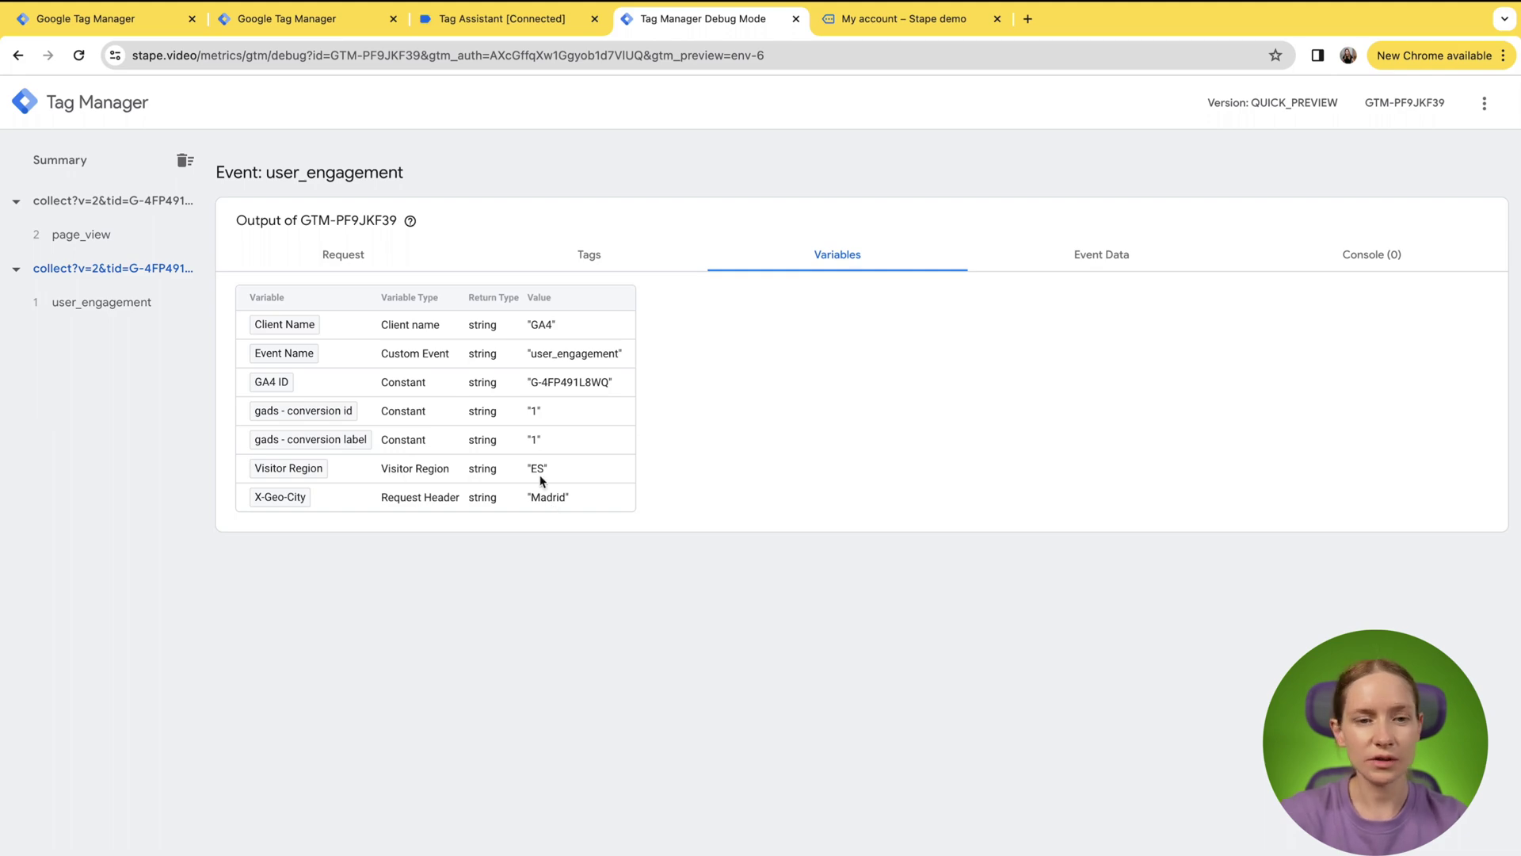
- Open the GA4 client's configuration for editing
click(320, 18)
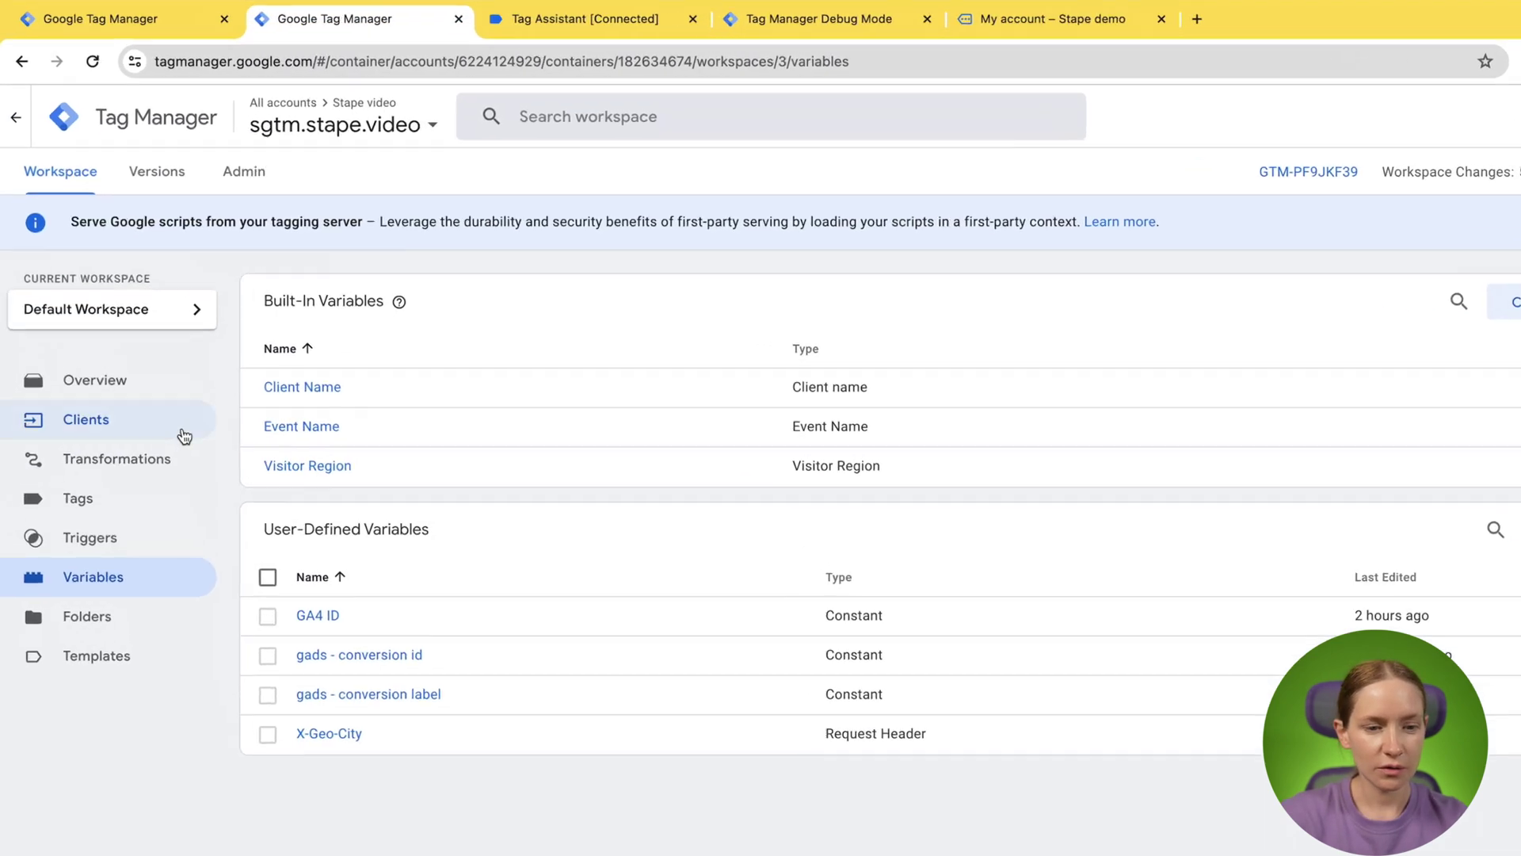
click(148, 366)
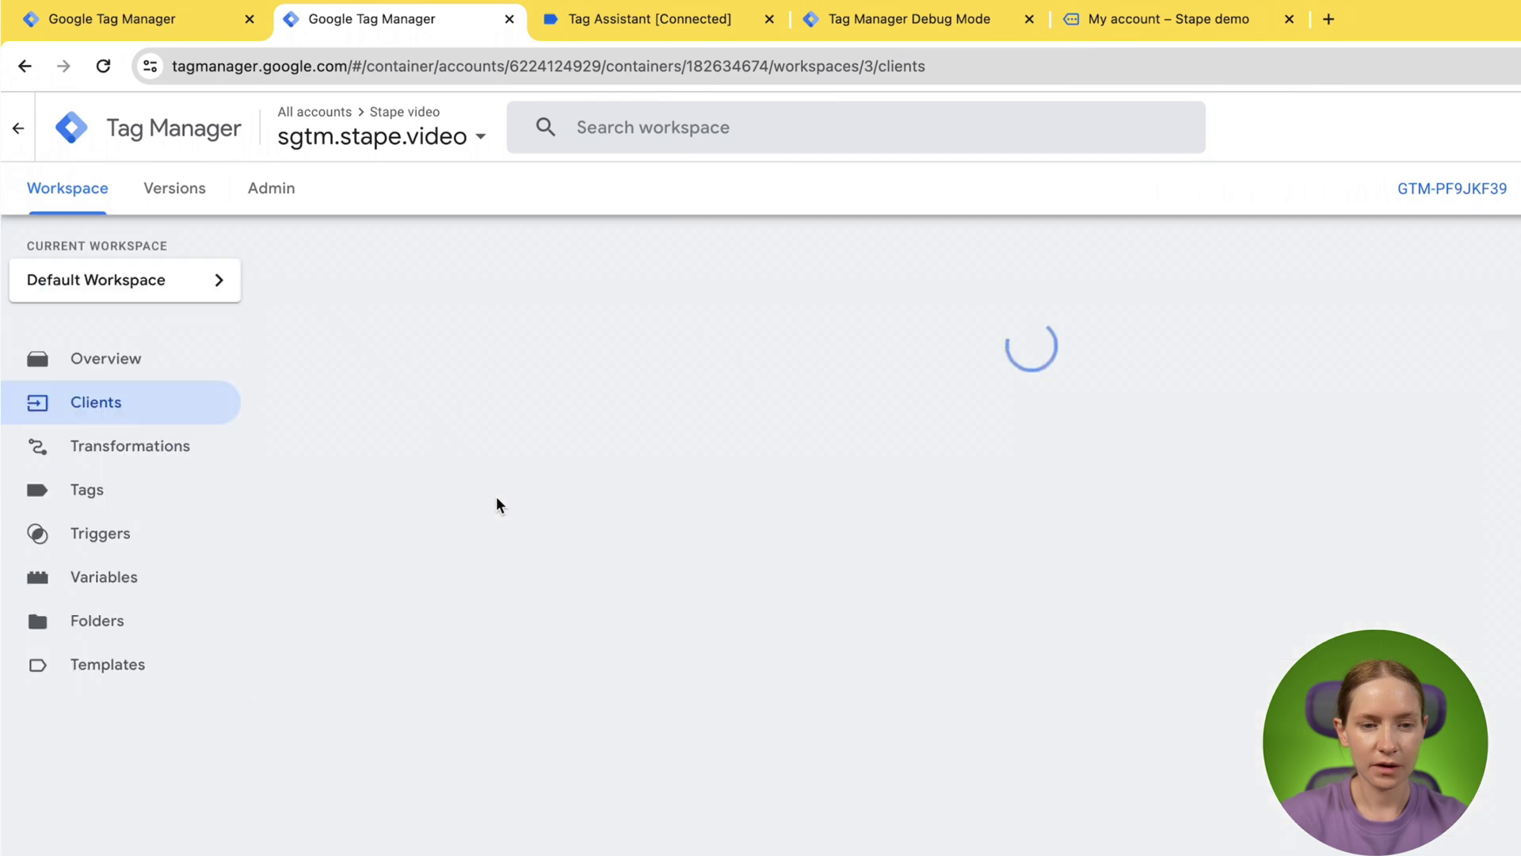
click(355, 435)
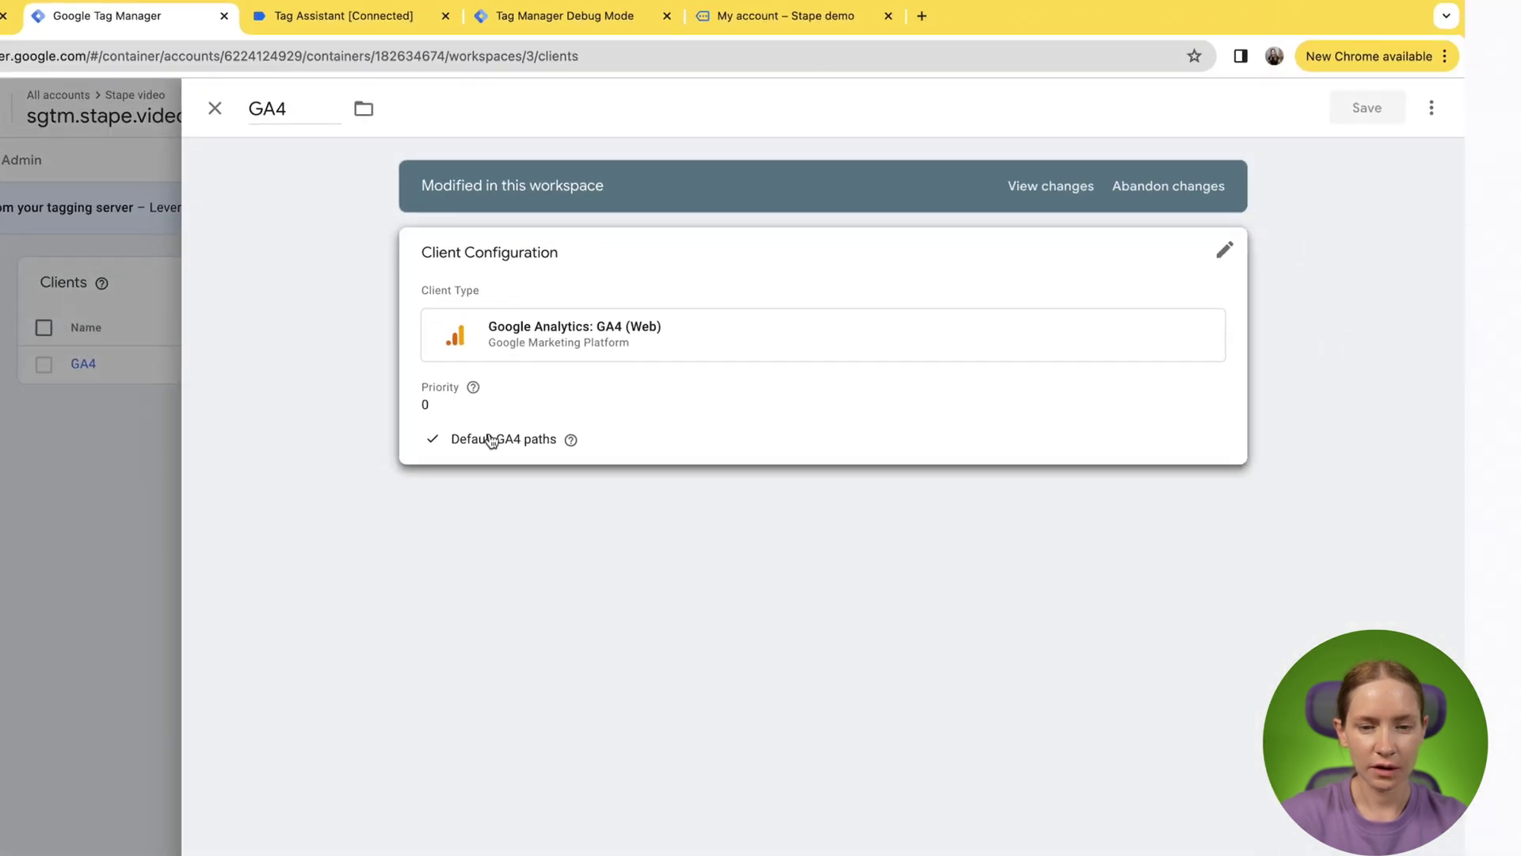
click(491, 442)
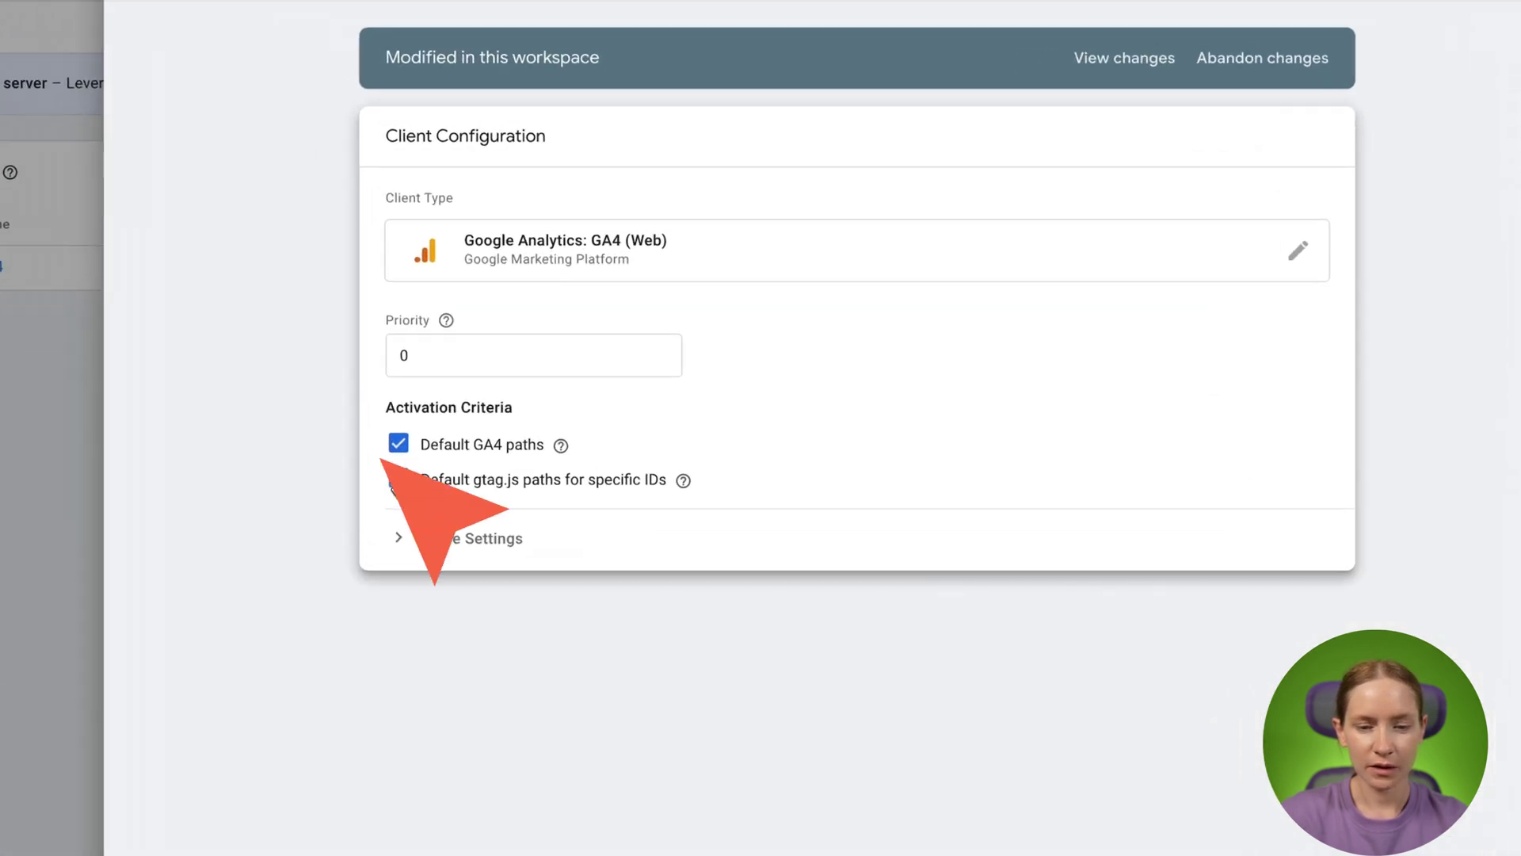
- Enable default gtag.js paths and region-specific settings with Region set to {{Visitor Region}}, and save
click(398, 478)
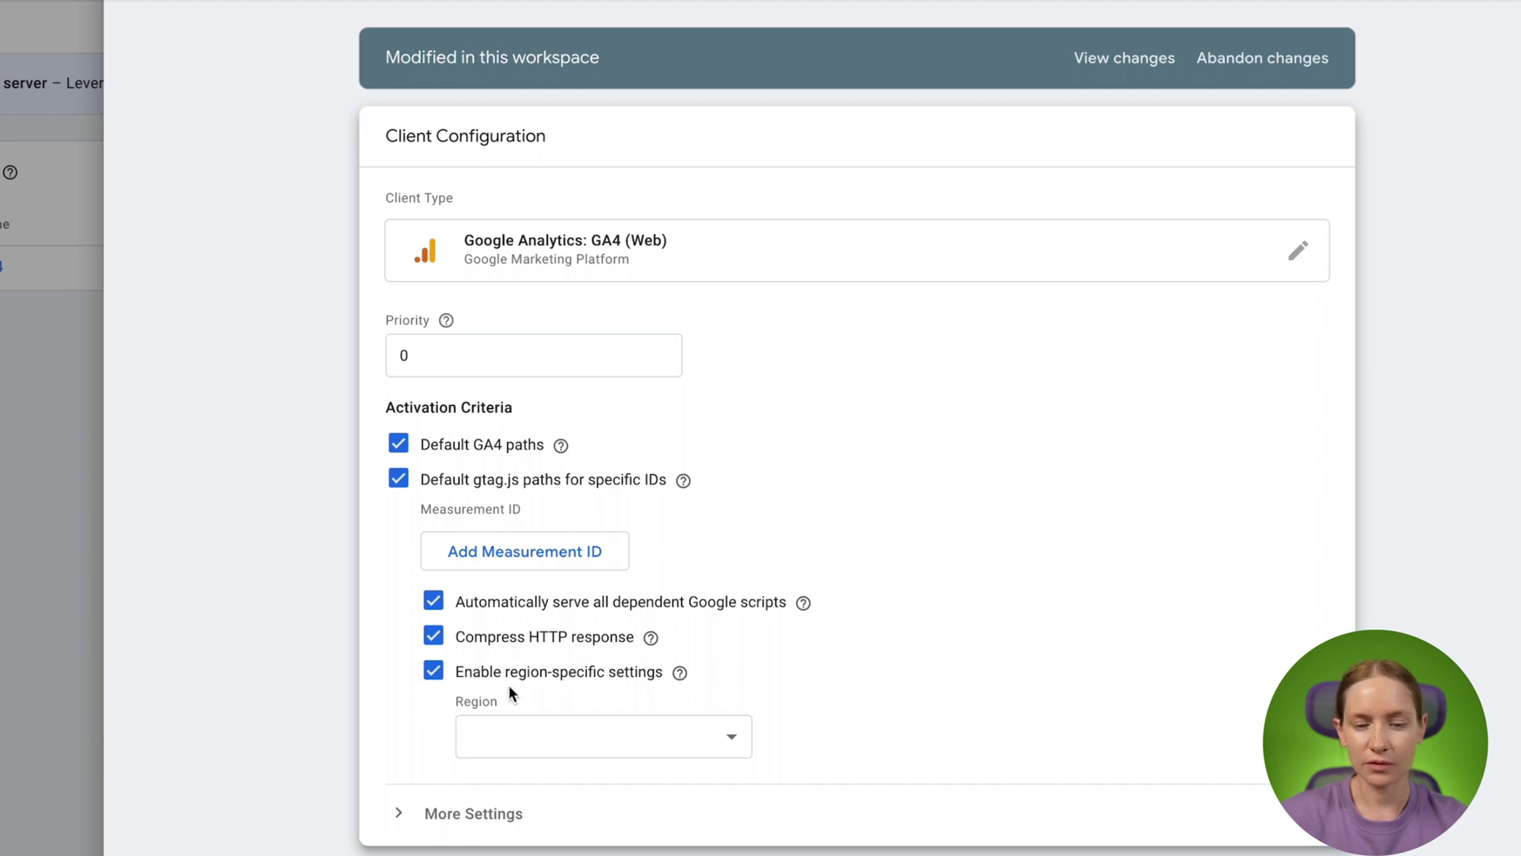
scroll(567, 696, down, 3)
click(572, 551)
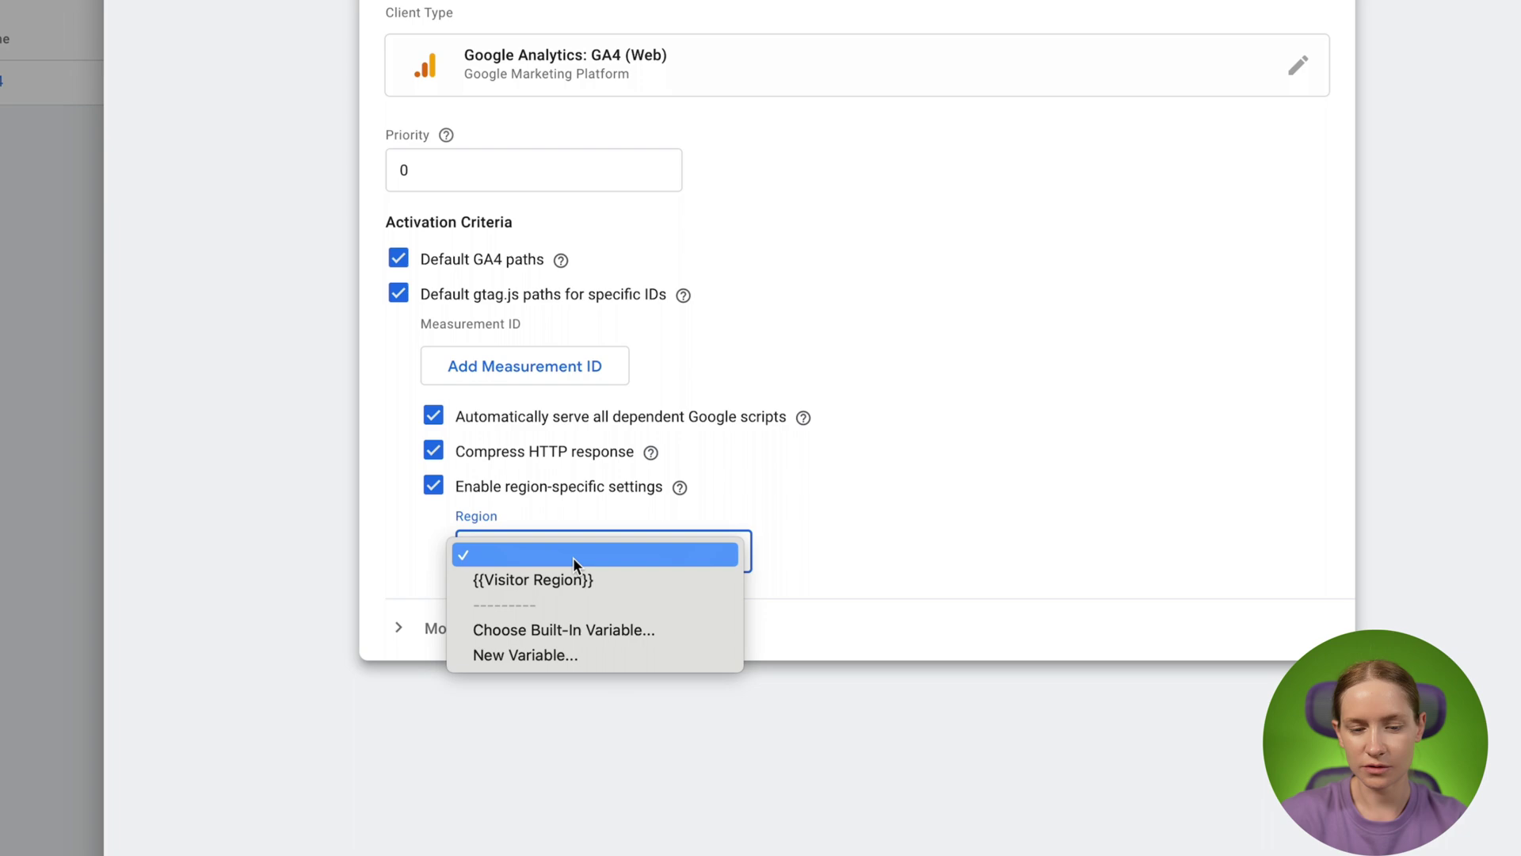
click(572, 579)
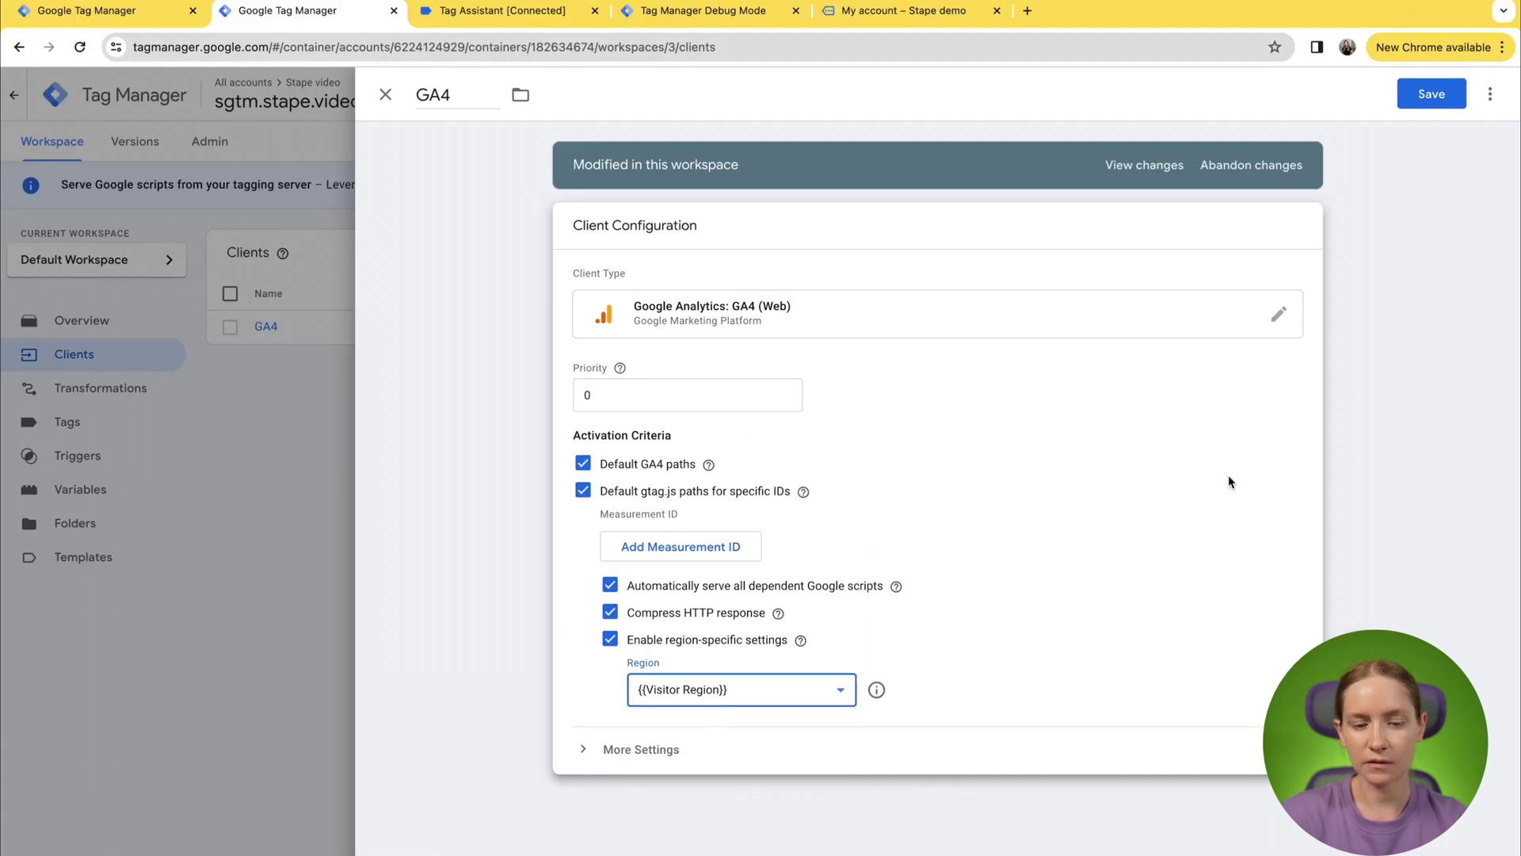
click(1432, 93)
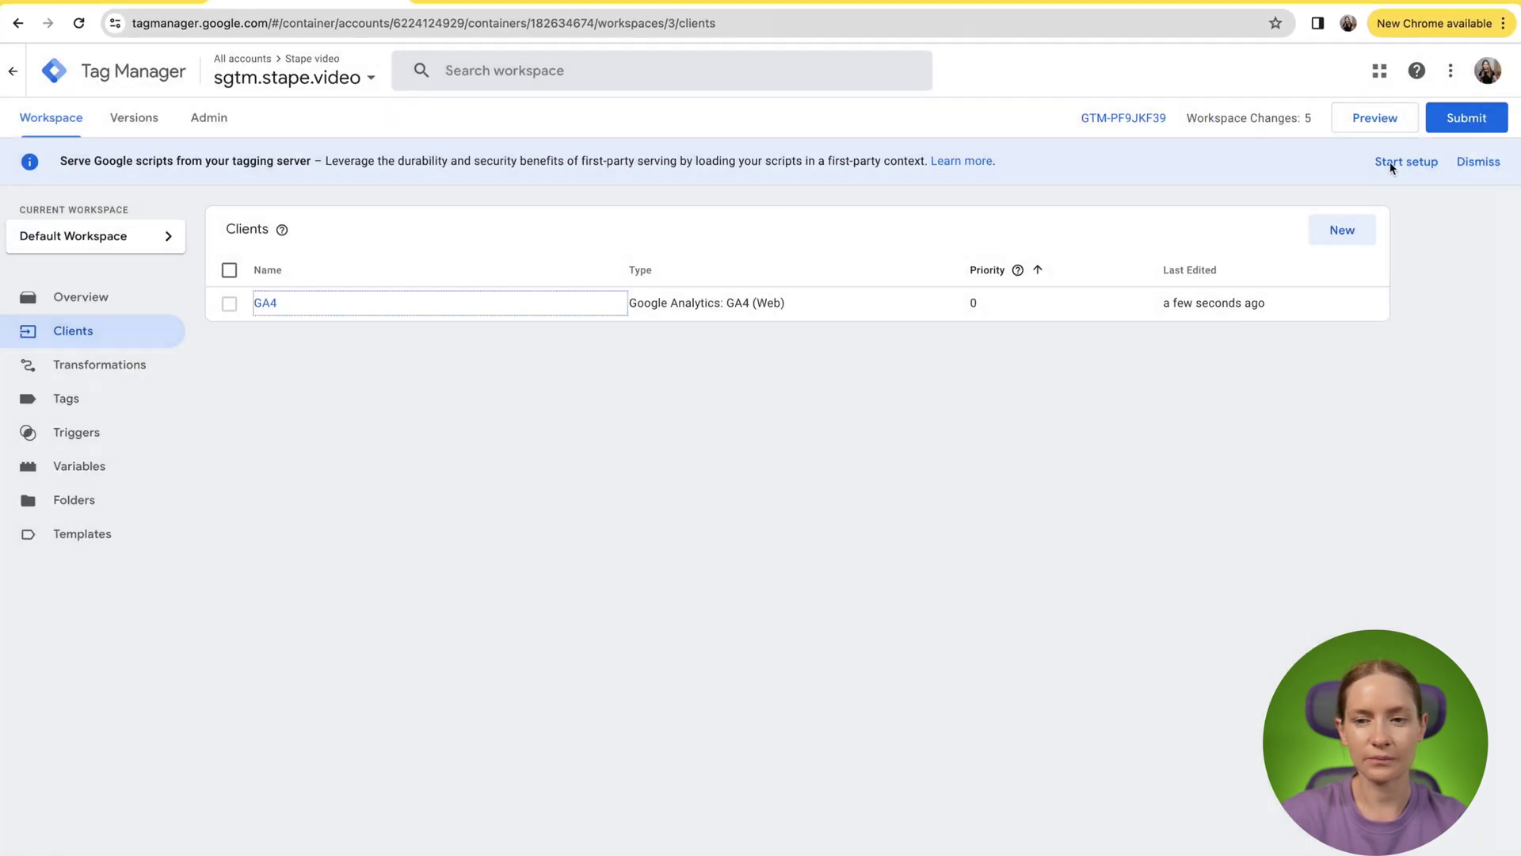